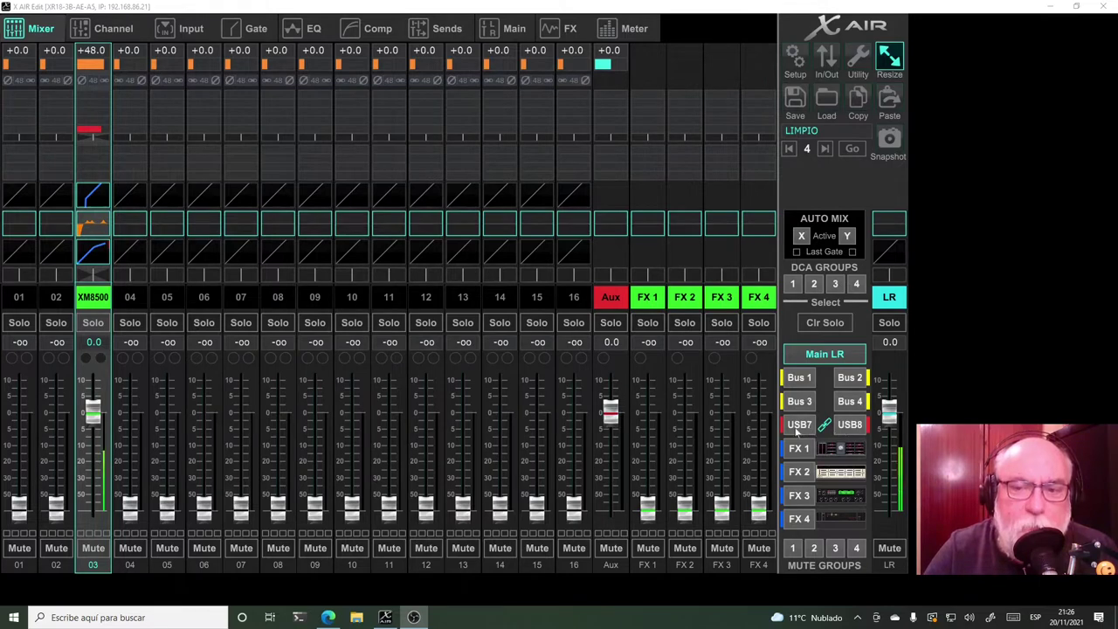
Show the linked USB7 and USB8 bus mixes and examine their send levels
left_click(797, 426)
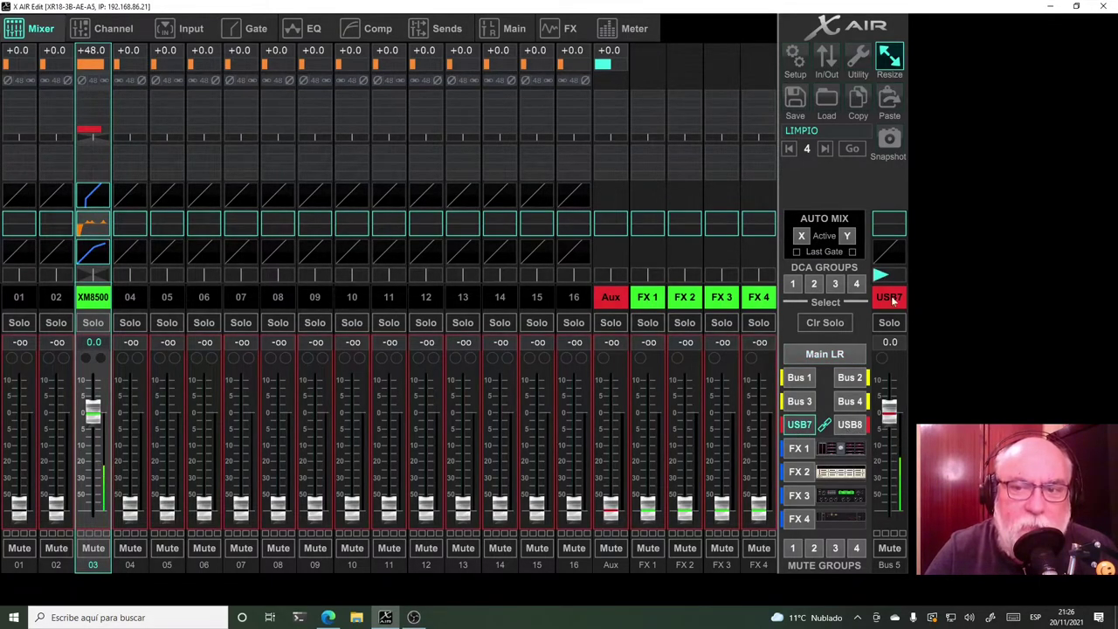
left_click(851, 423)
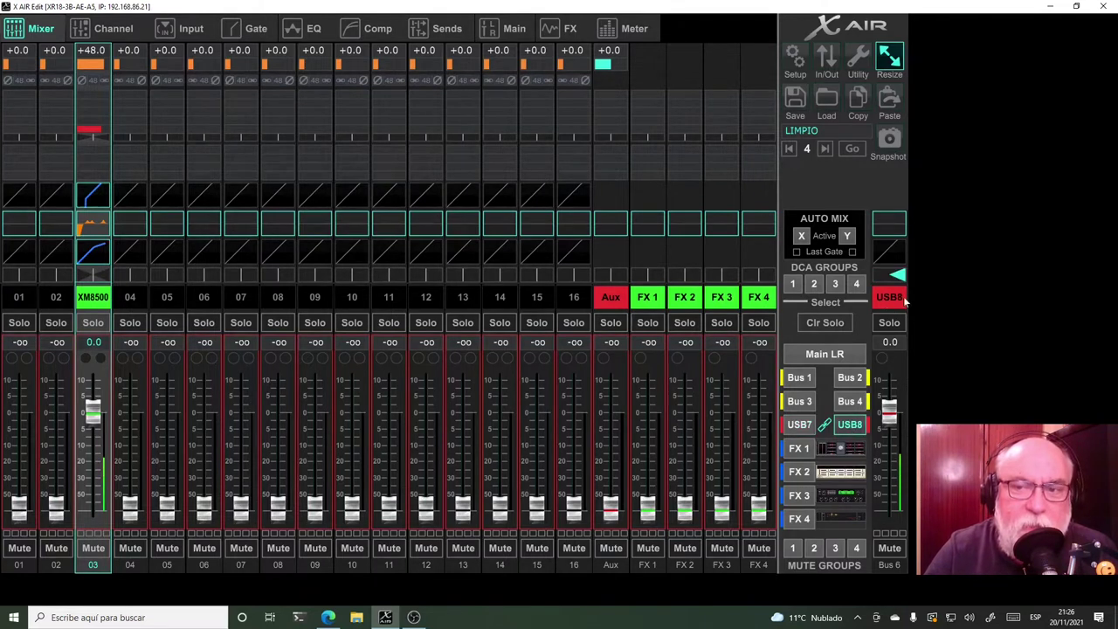
left_click(799, 425)
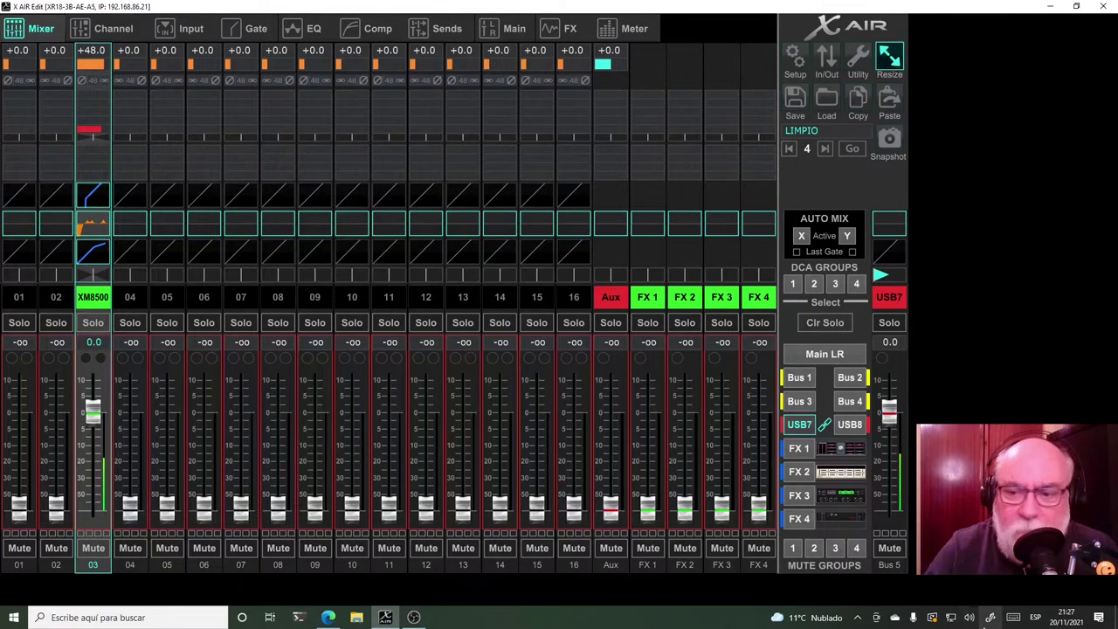
Check the output and input devices selected in the Windows sound settings, and close the settings
right_click(971, 618)
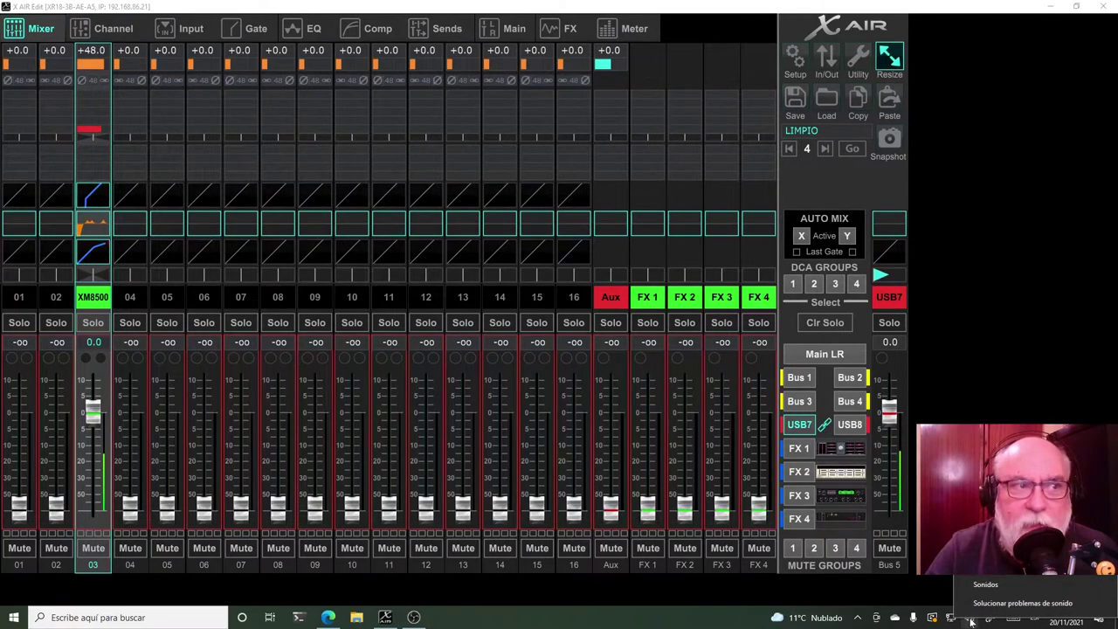
left_click(978, 566)
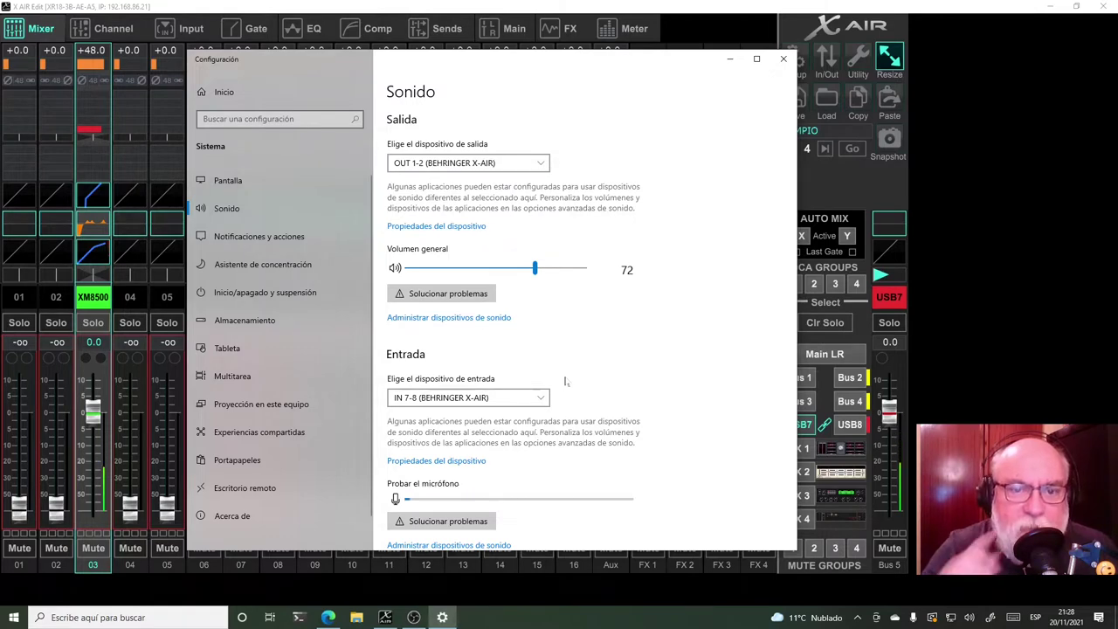
left_click(783, 58)
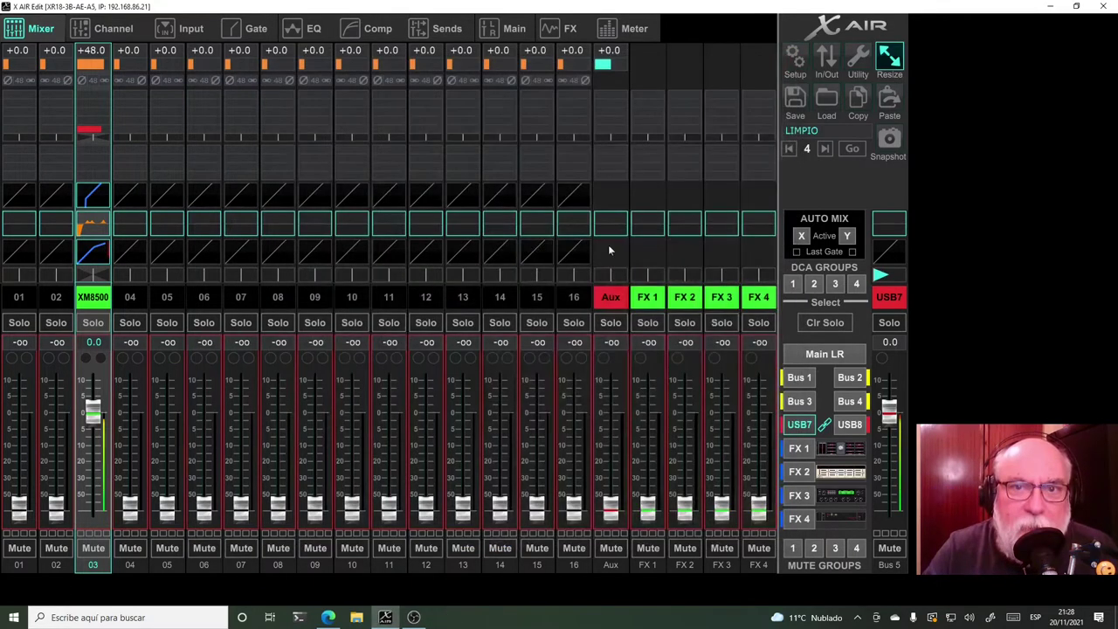
Review the mixer's USB sends and USB returns routing, especially main L/R to USB 1-2 and buses 5-6 to USB 7-8
left_click(824, 61)
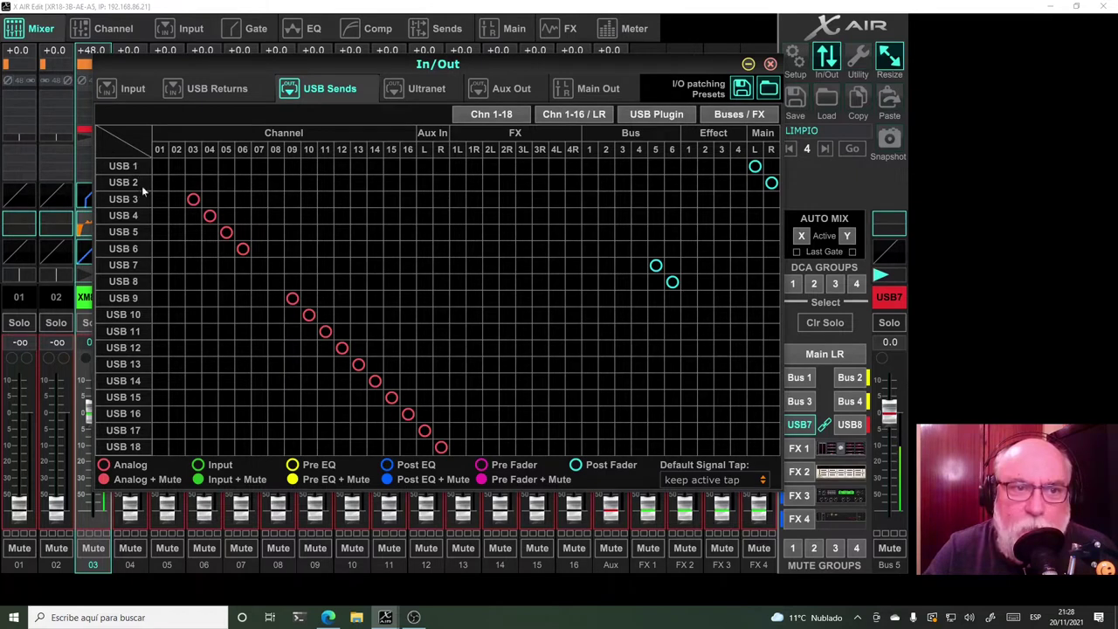
left_click(755, 166)
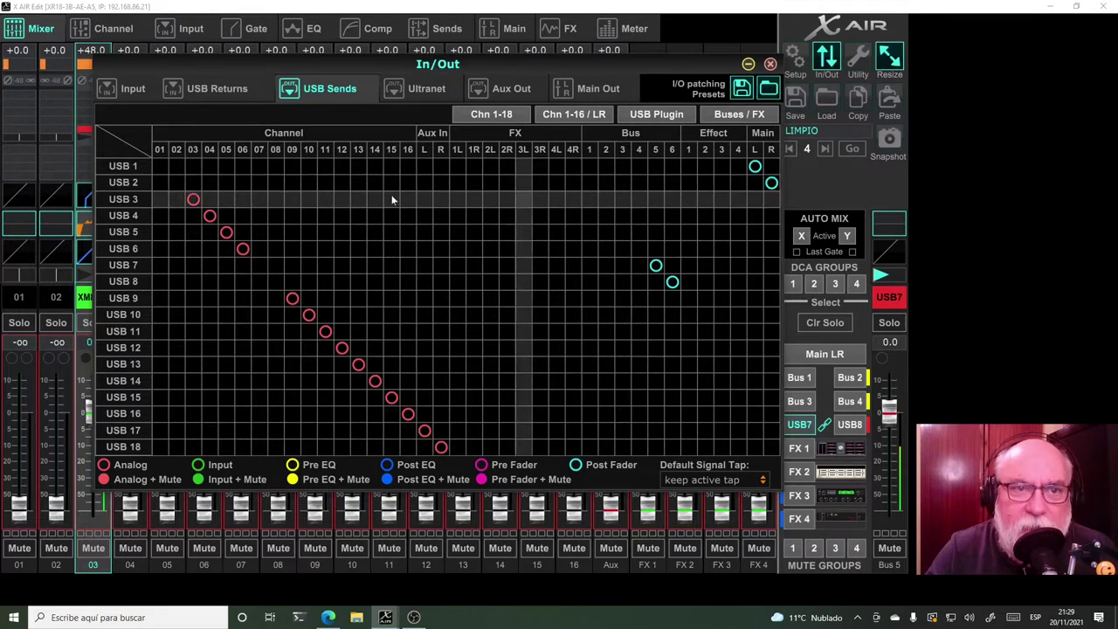
left_click(208, 91)
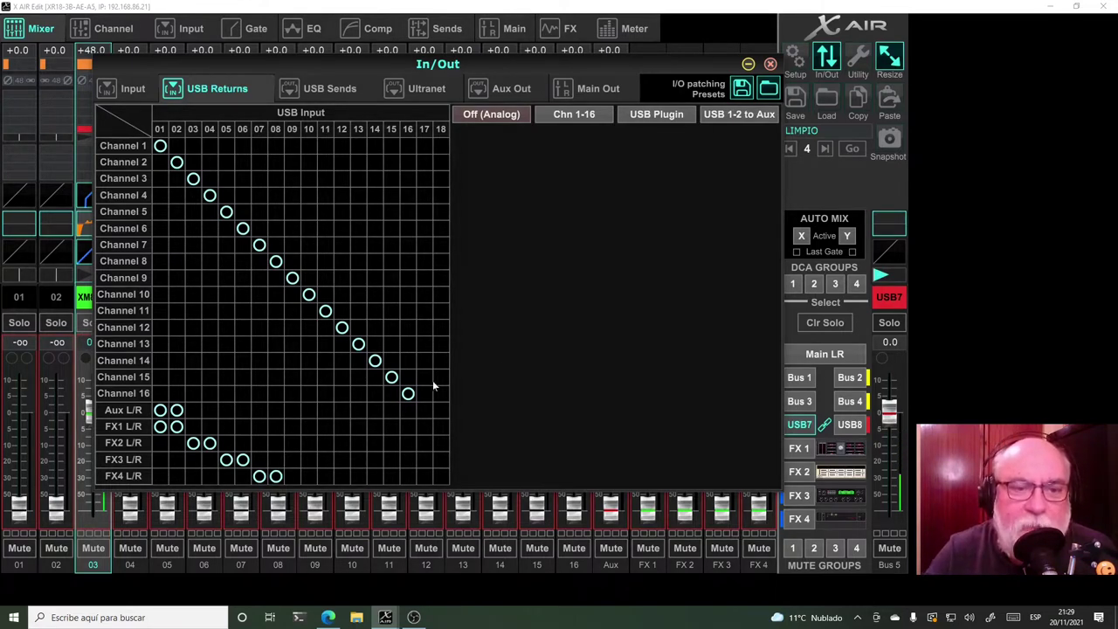
left_click(322, 92)
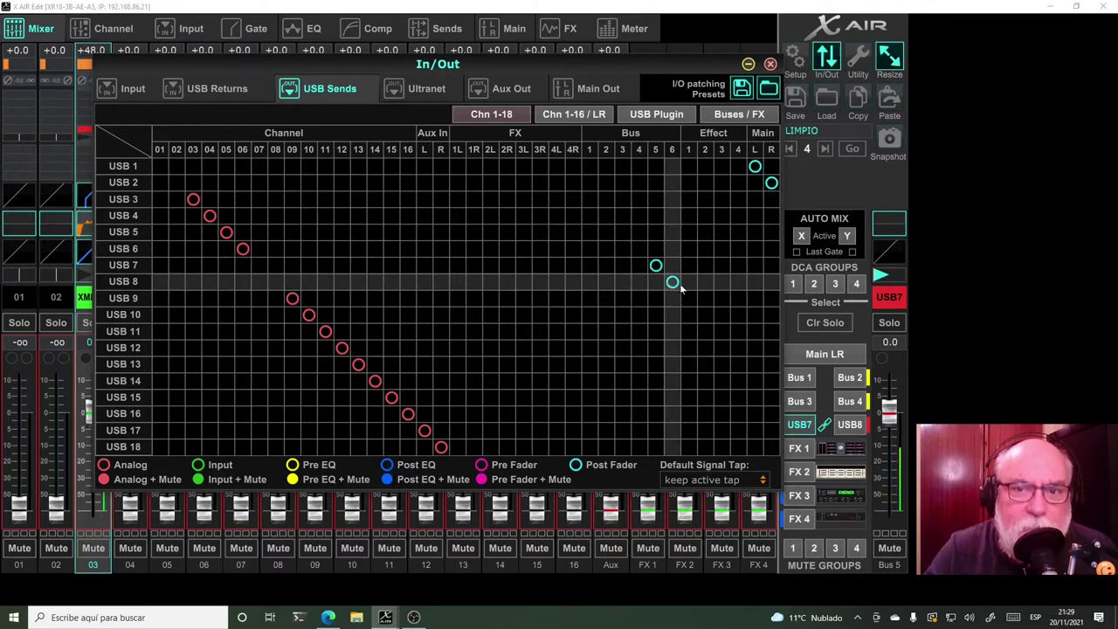
left_click(769, 63)
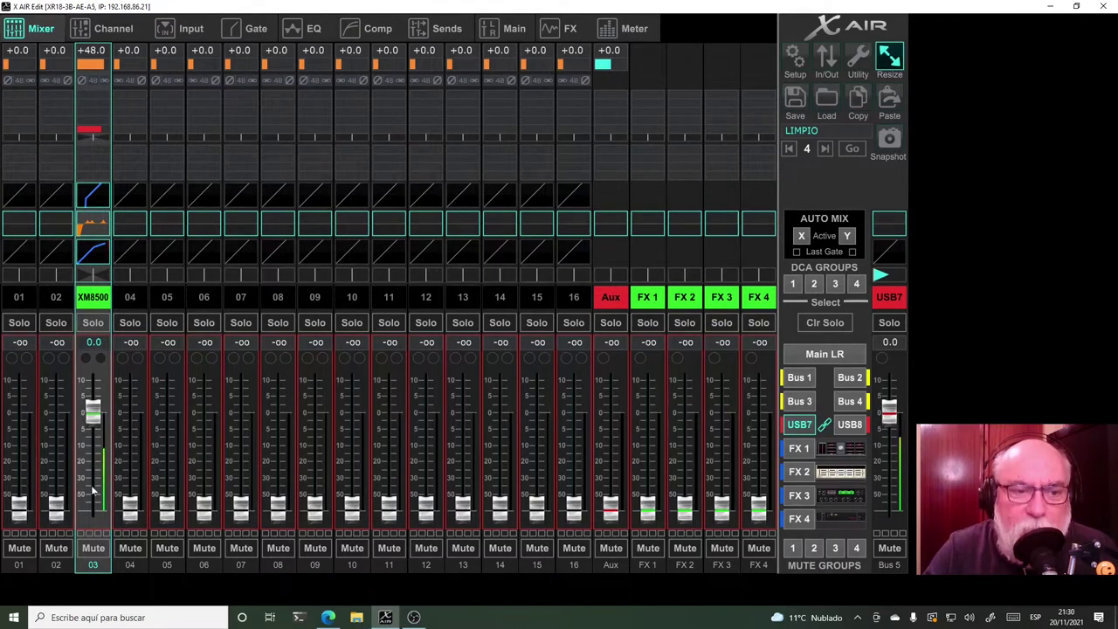
Compare the Aux channel's level in the Main LR mix with its send level in the USB8 mix
left_click(791, 357)
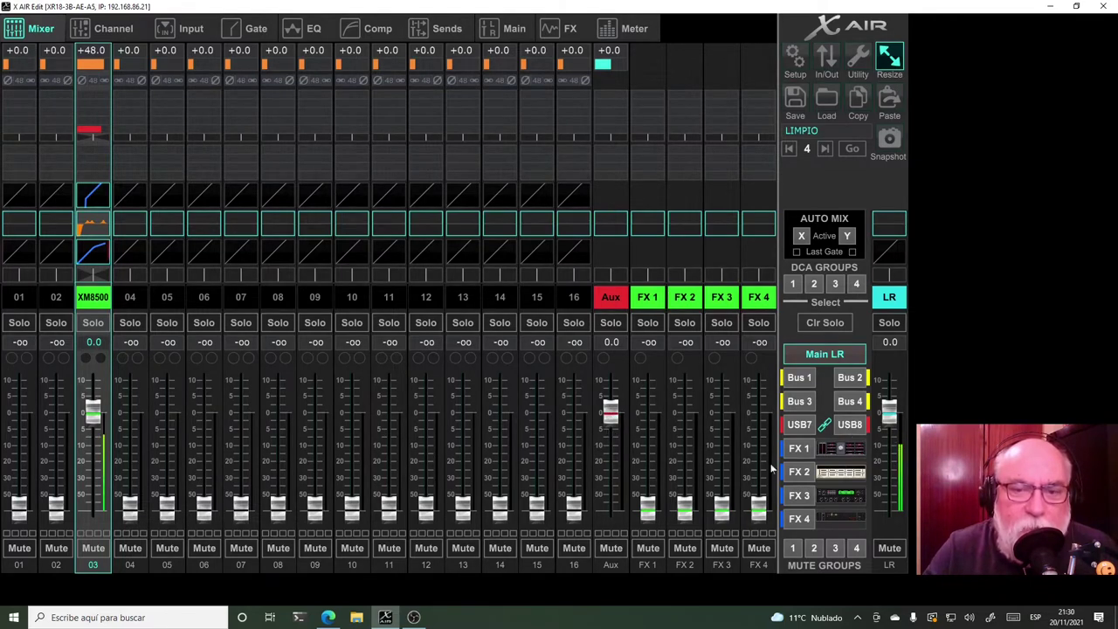
left_click(851, 428)
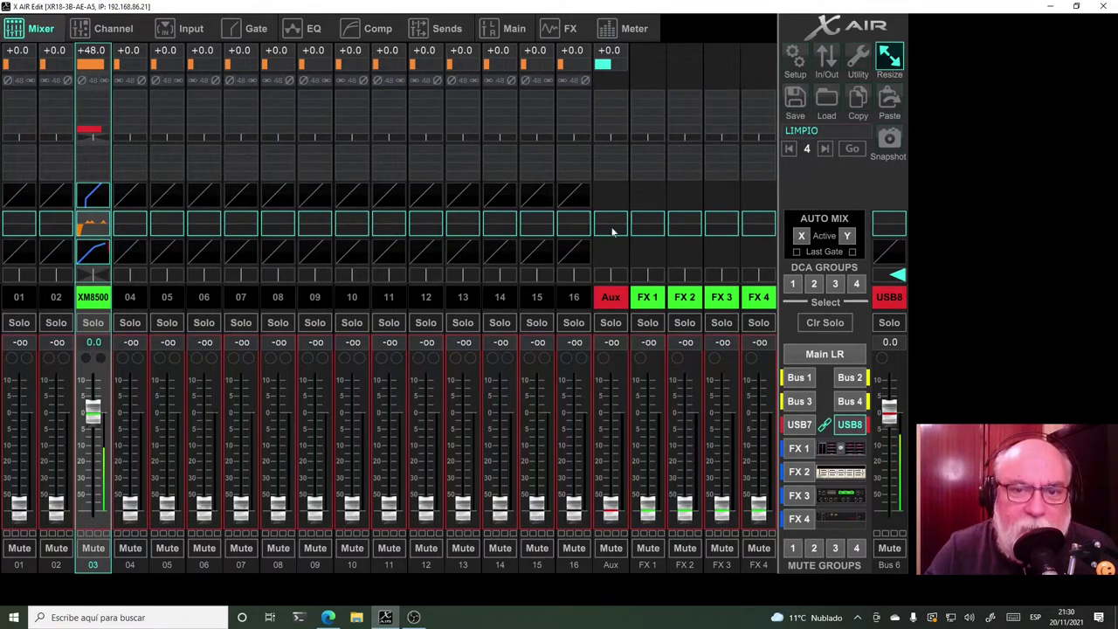
left_click(824, 353)
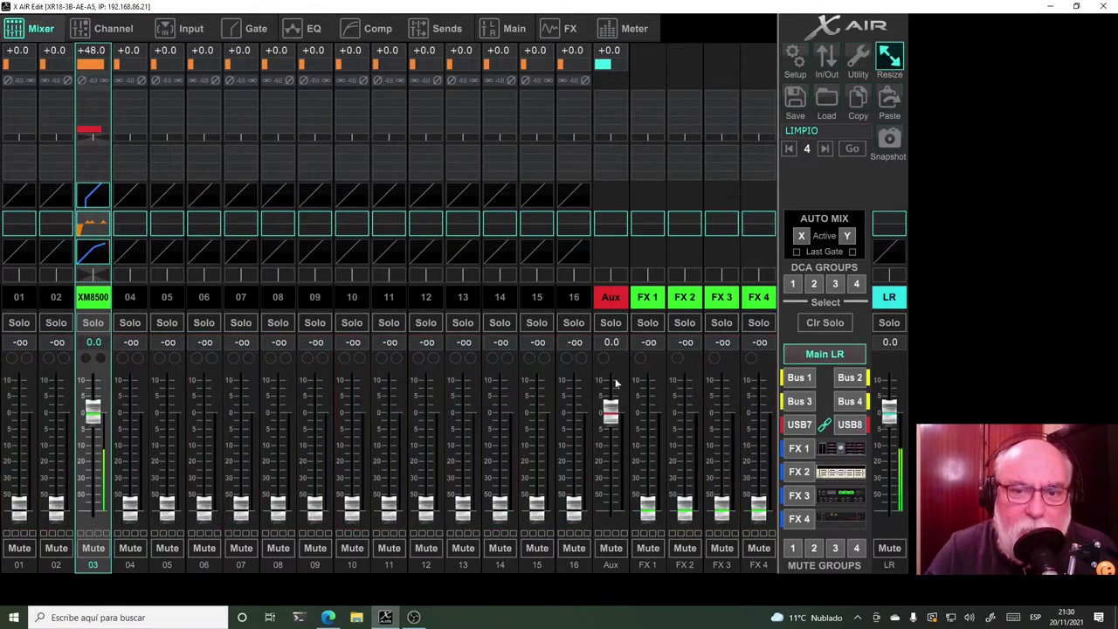
Raise the Aux send in the USB8 mix to about +0.8 dB, pull it fully back down, and return to the Main LR mix
left_click(848, 428)
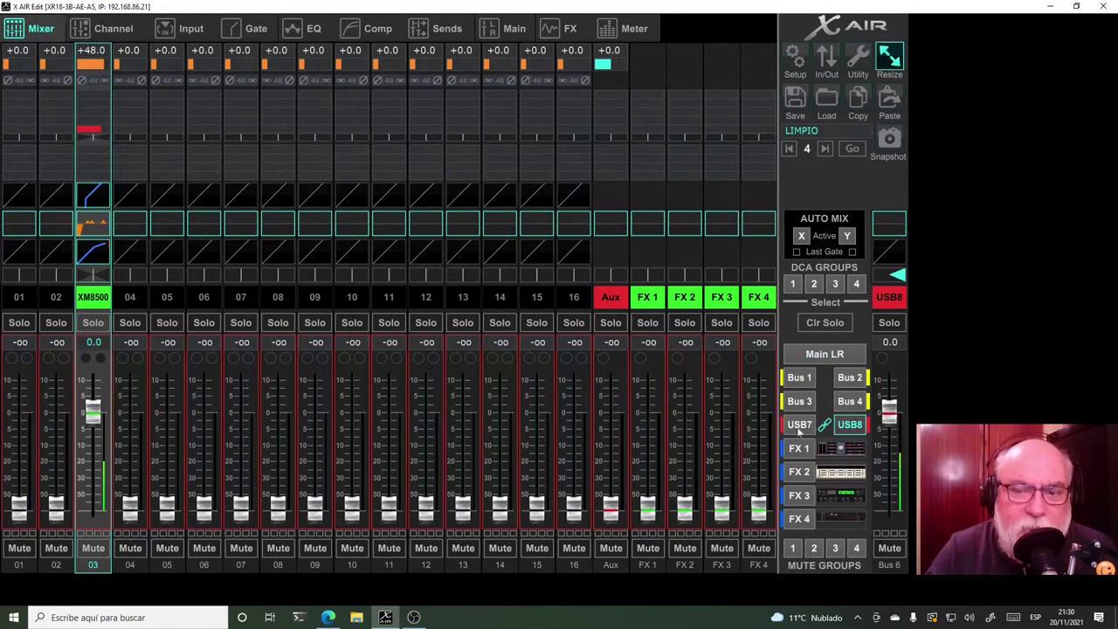
left_click_drag(613, 505, 614, 405)
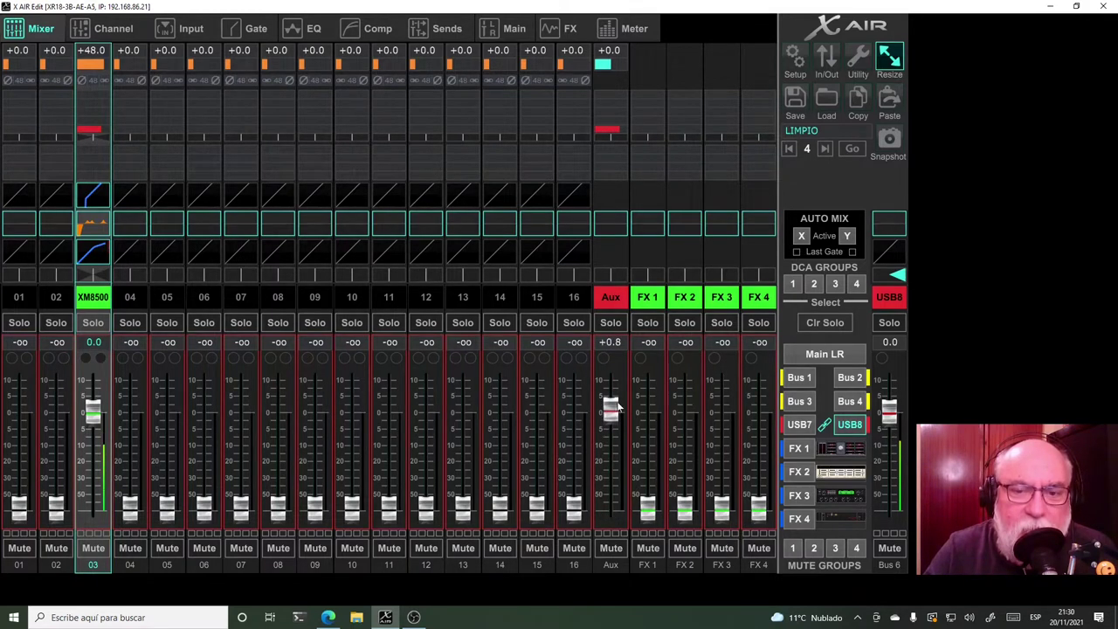
left_click_drag(611, 406, 610, 504)
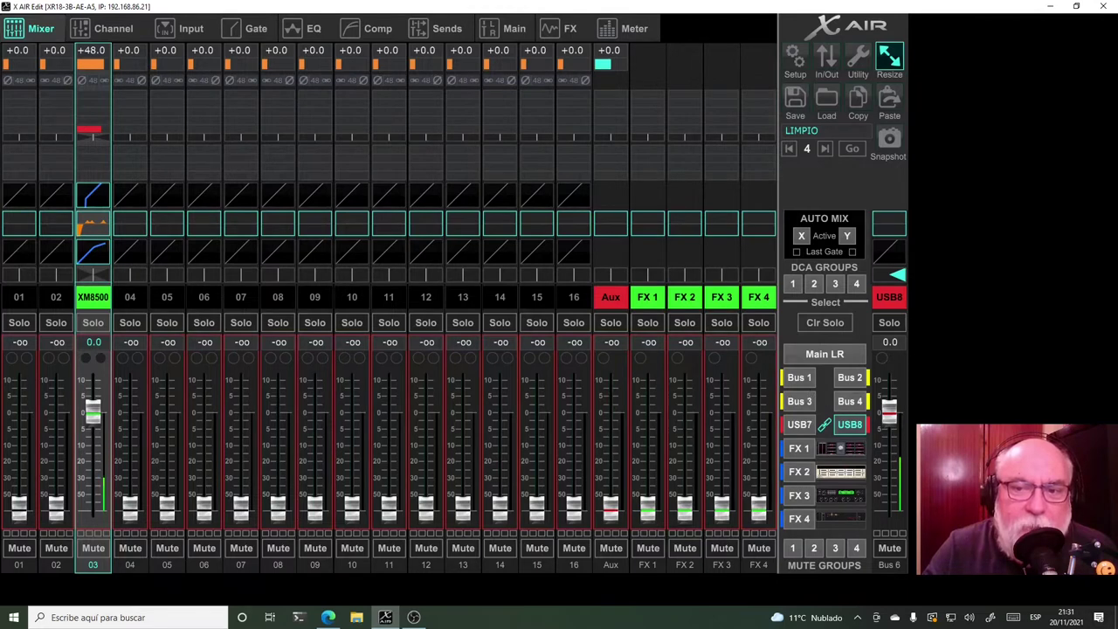
left_click(821, 355)
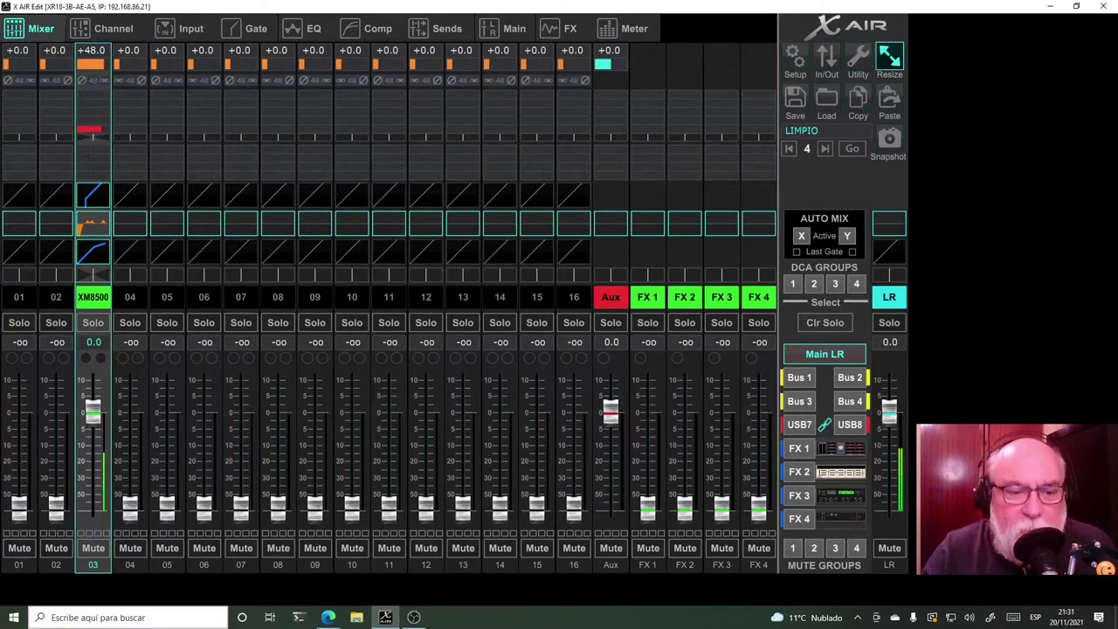
Launch Zoom from the Windows search and open its audio settings
left_click(150, 616)
type("z")
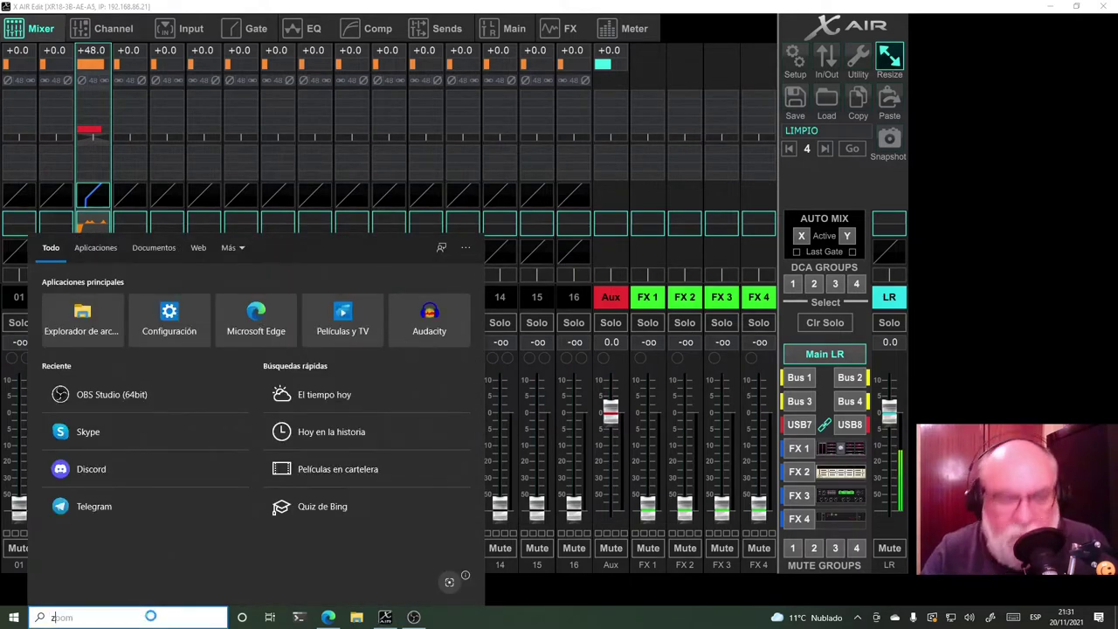
type("oo")
left_click(91, 313)
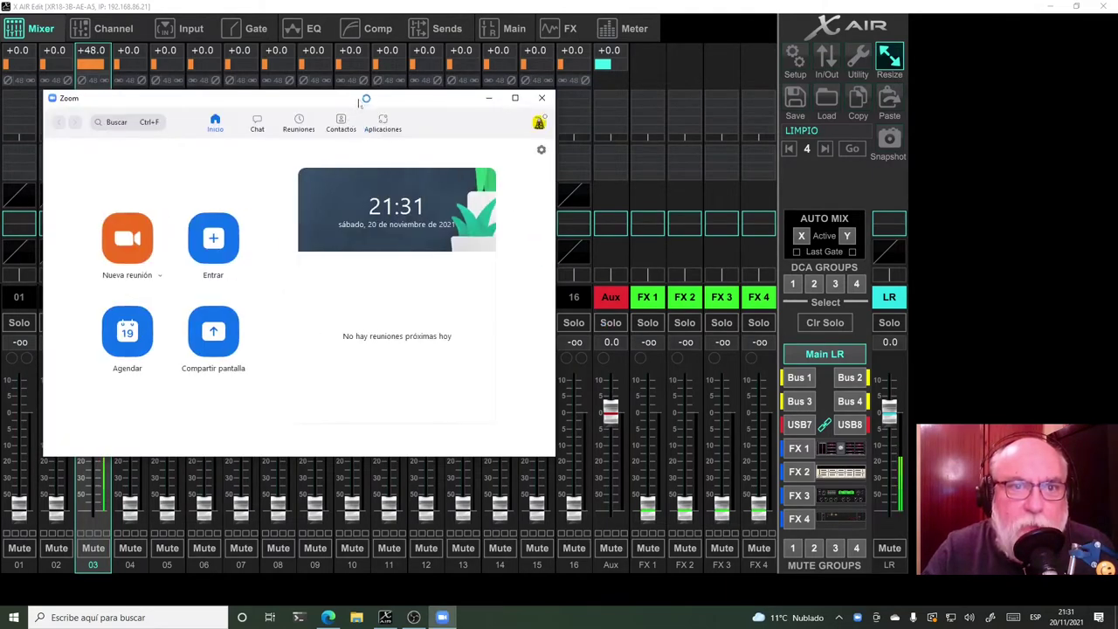
left_click_drag(360, 100, 483, 114)
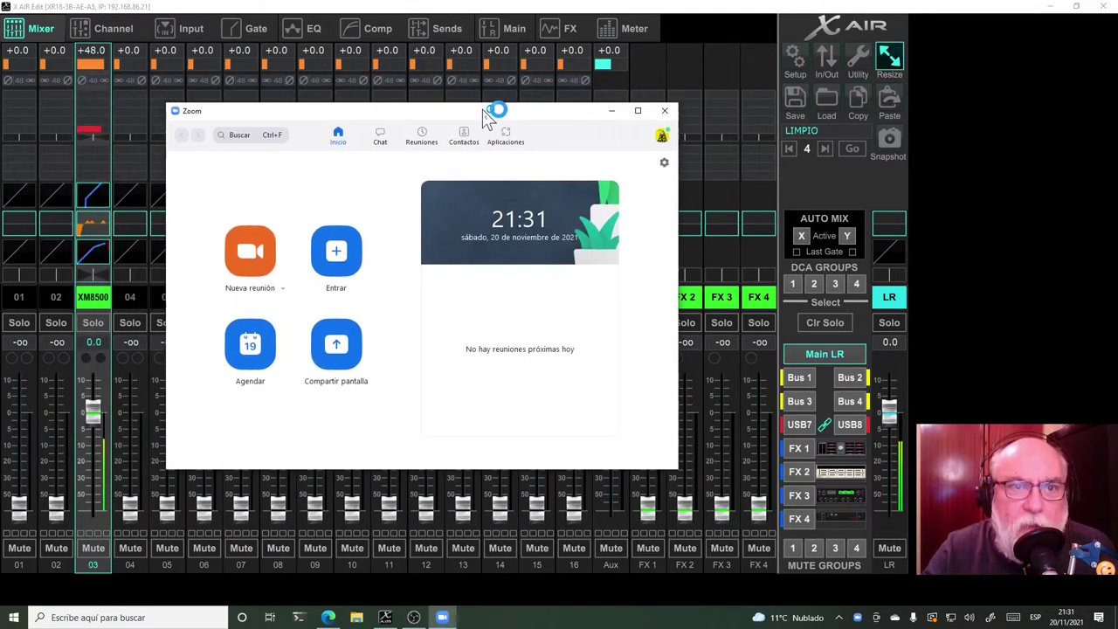
left_click(664, 164)
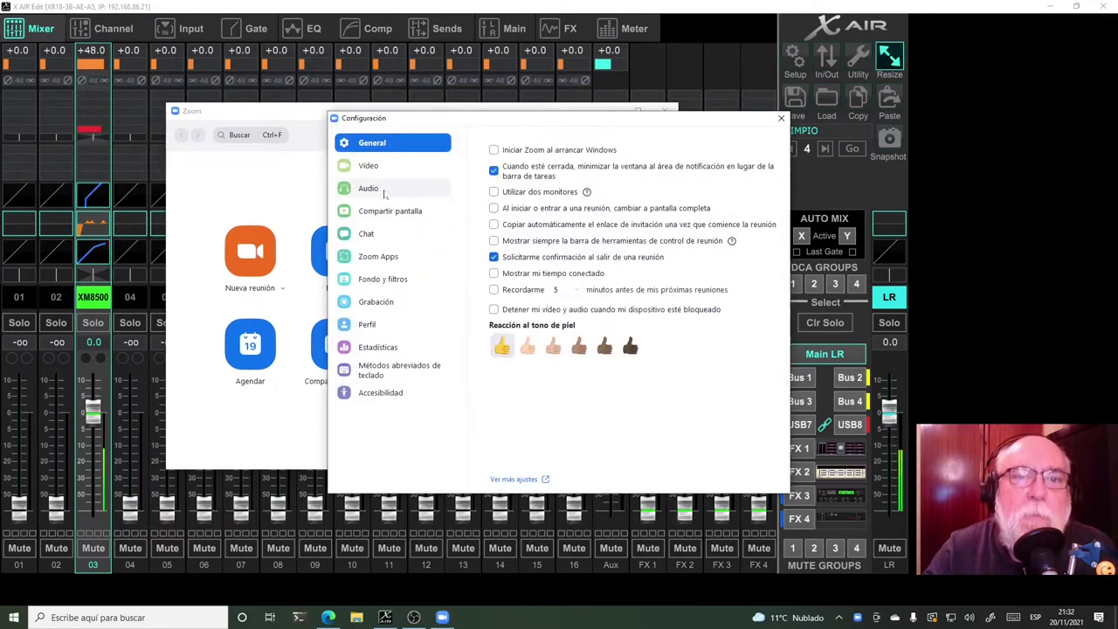
left_click(383, 191)
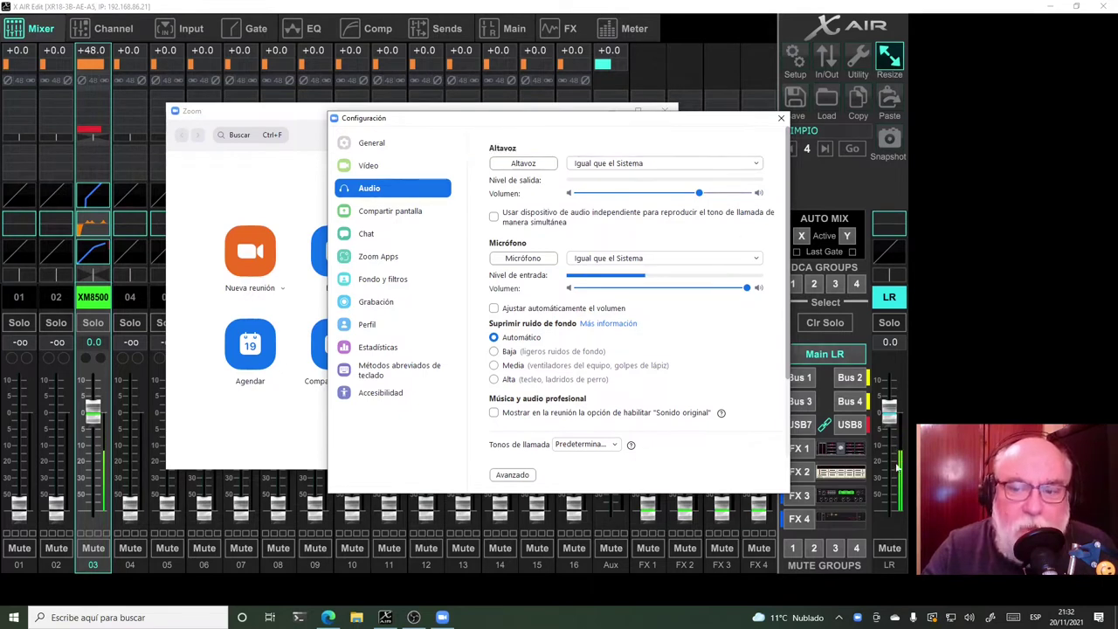
Check the system's default output and input devices in the Windows sound settings against Zoom's audio settings, and close the Windows settings
right_click(971, 617)
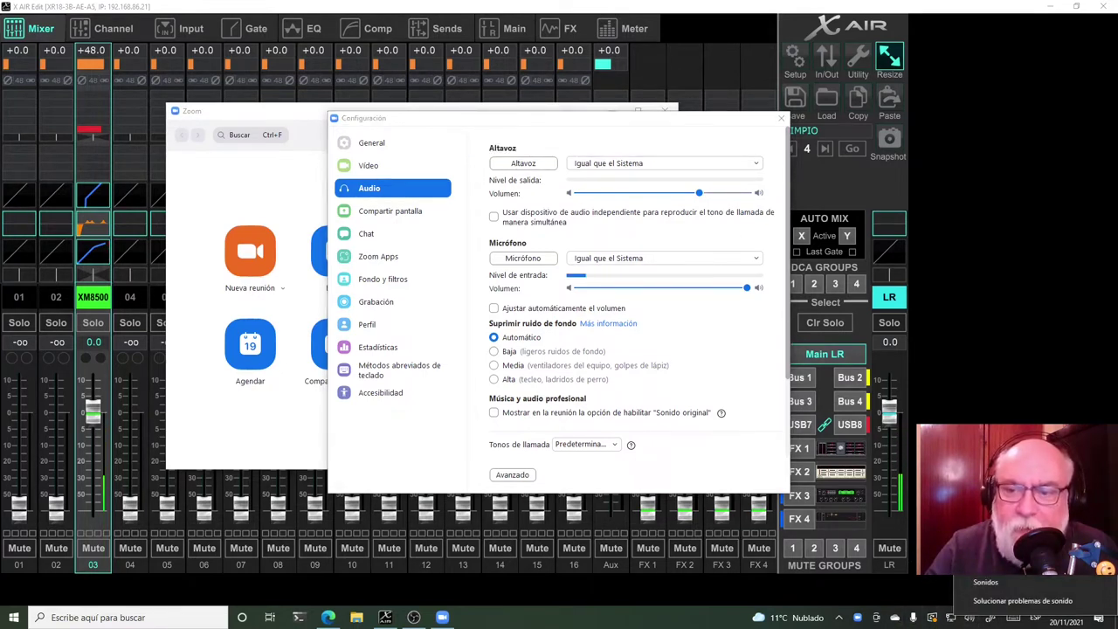
left_click(1004, 545)
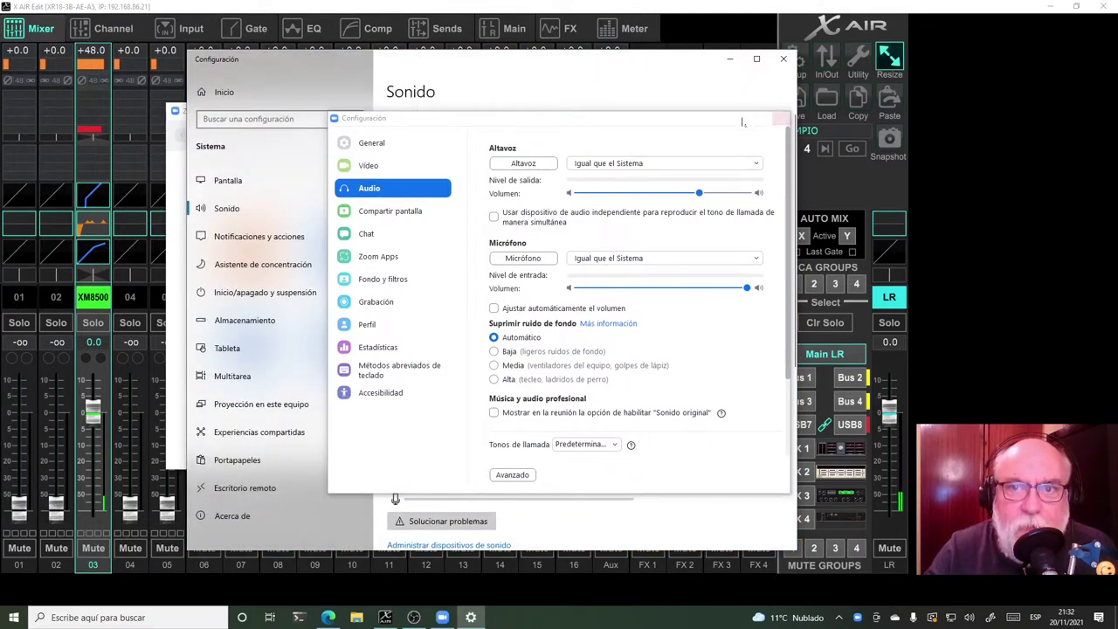
left_click_drag(681, 119, 706, 461)
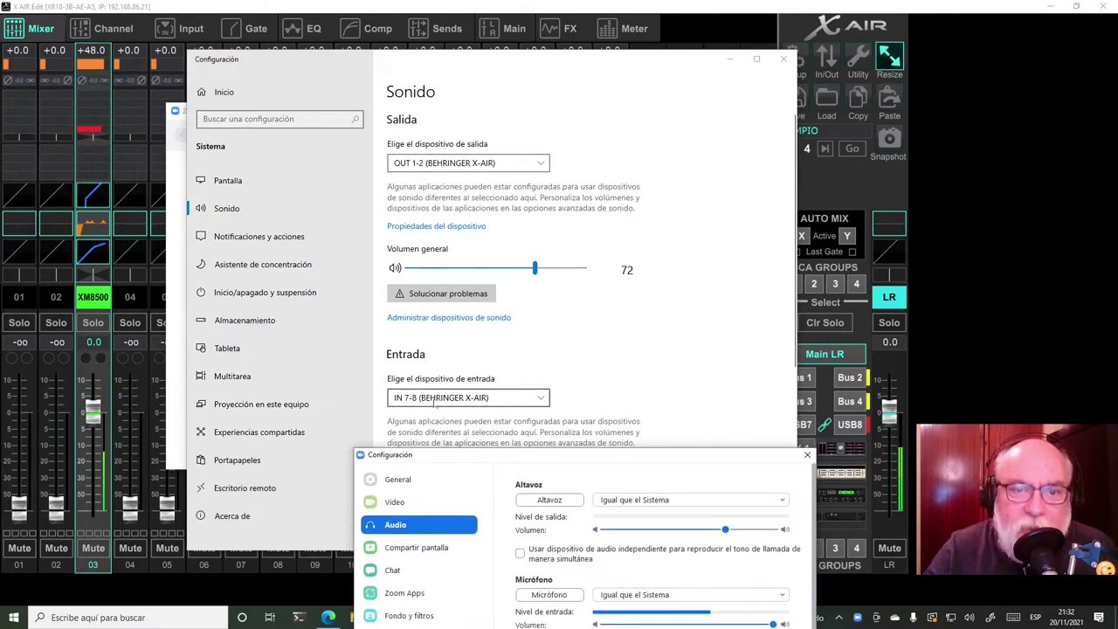
left_click_drag(515, 454, 512, 89)
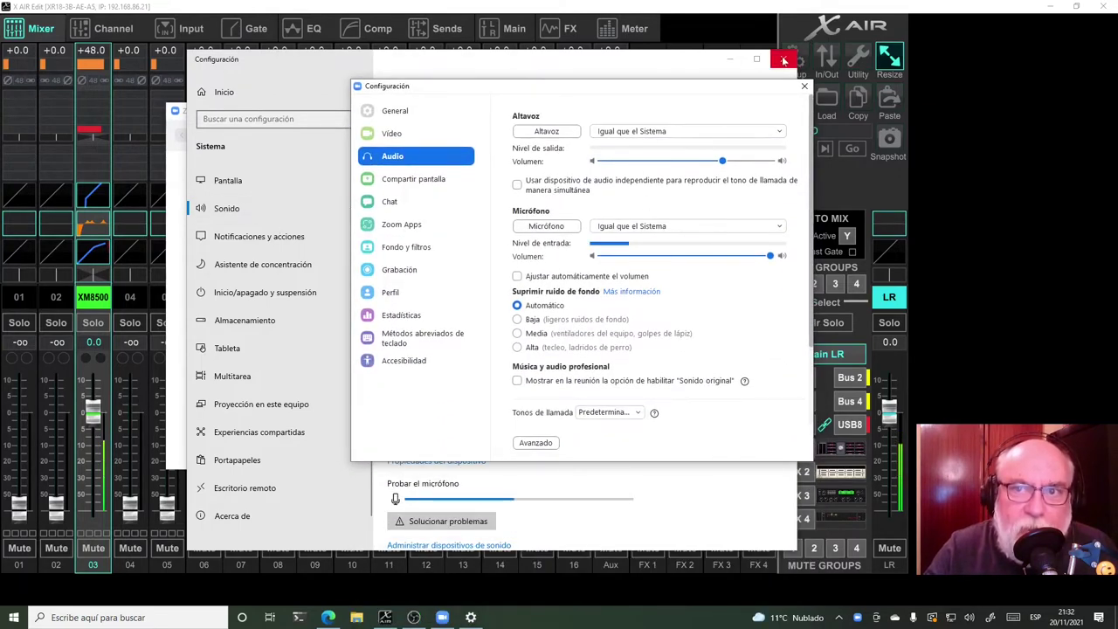
left_click(783, 60)
Set Zoom's speaker to OUT 1-2 (BEHRINGER X-AIR) and microphone to IN 7-8 (BEHRINGER X-AIR), and close Zoom
left_click(664, 131)
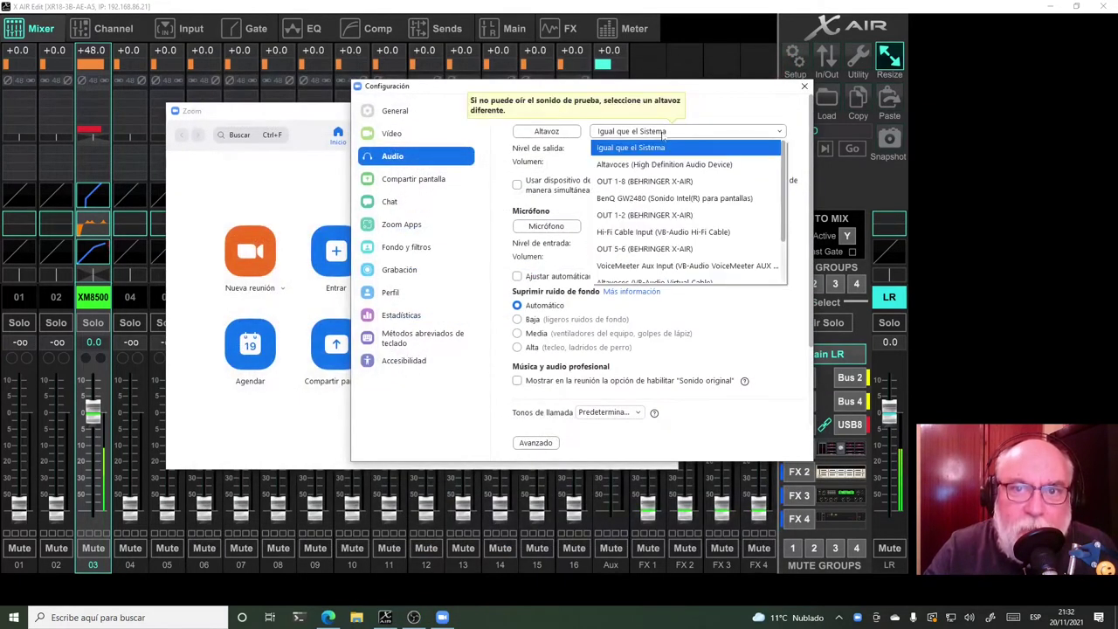
left_click(644, 181)
left_click(656, 131)
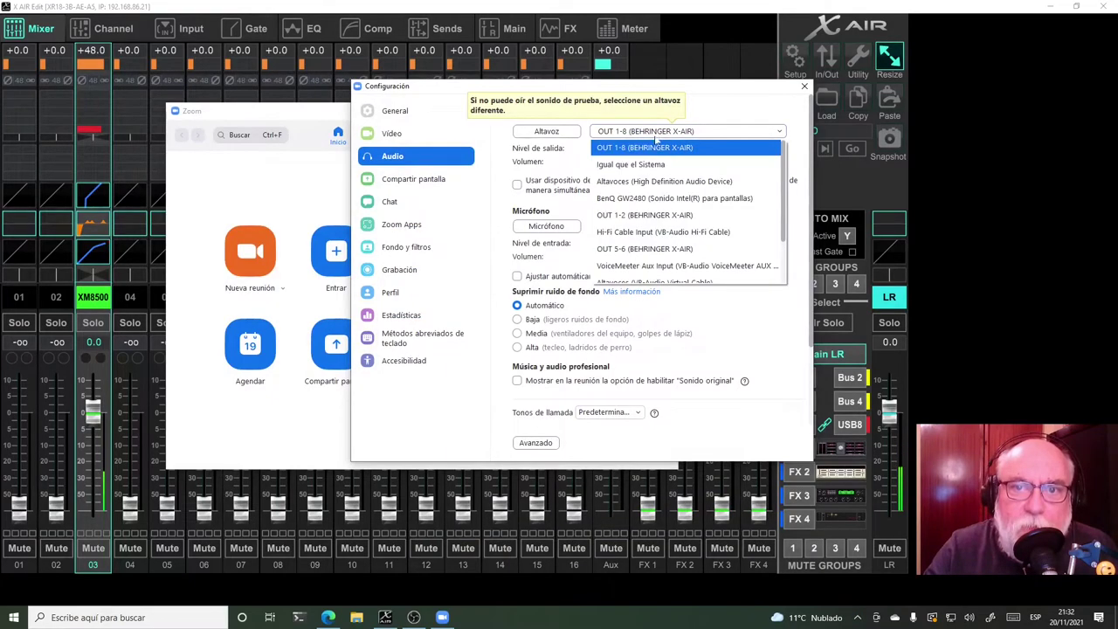
left_click(646, 215)
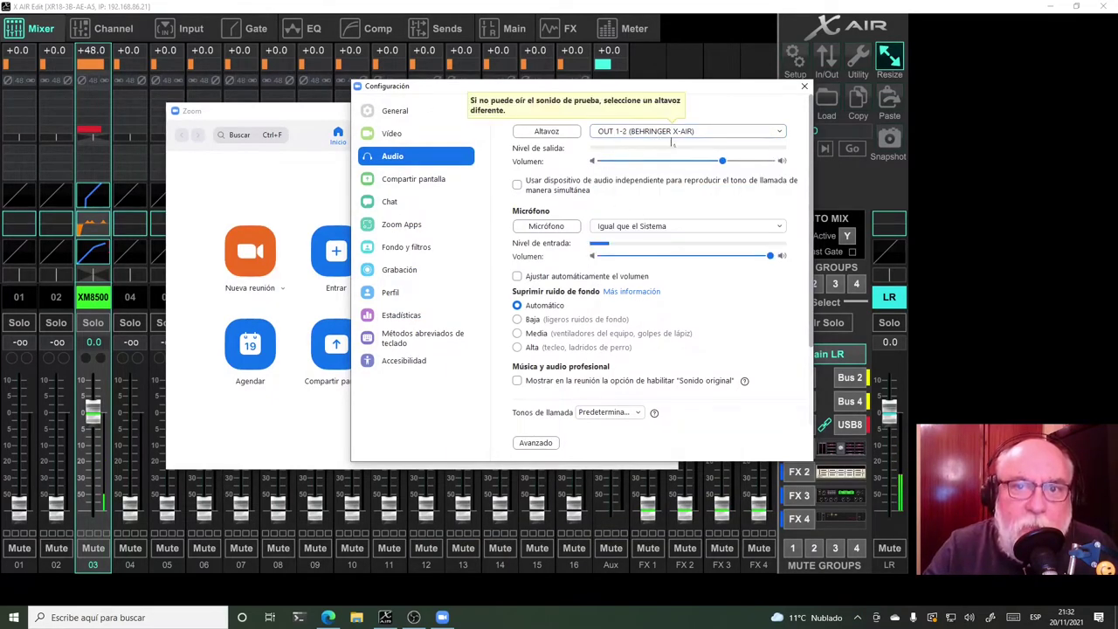
left_click(663, 227)
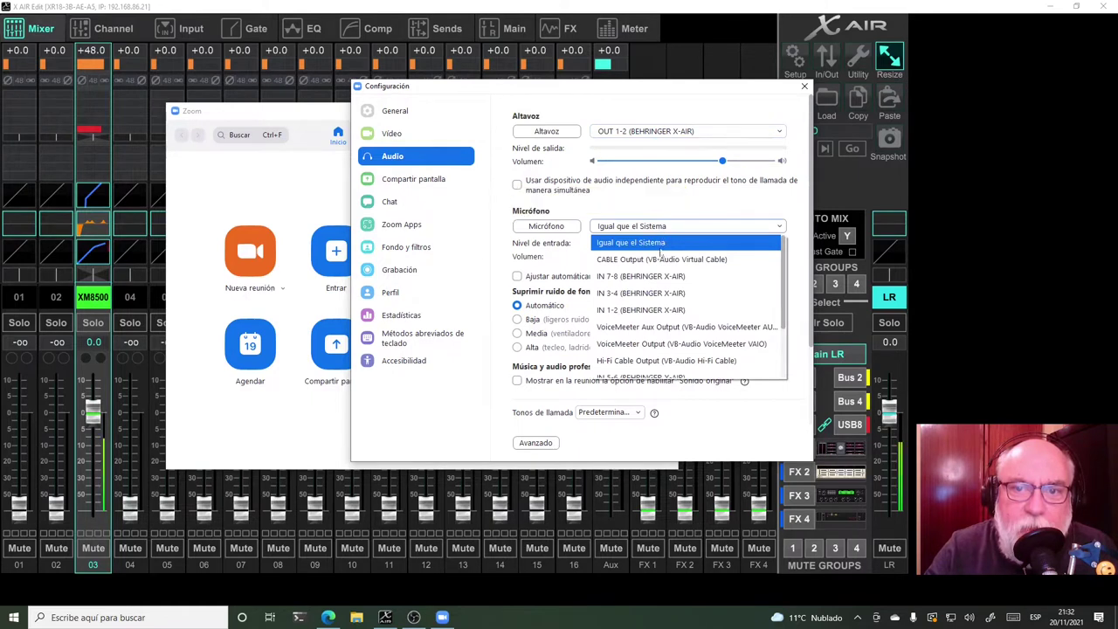
left_click(657, 277)
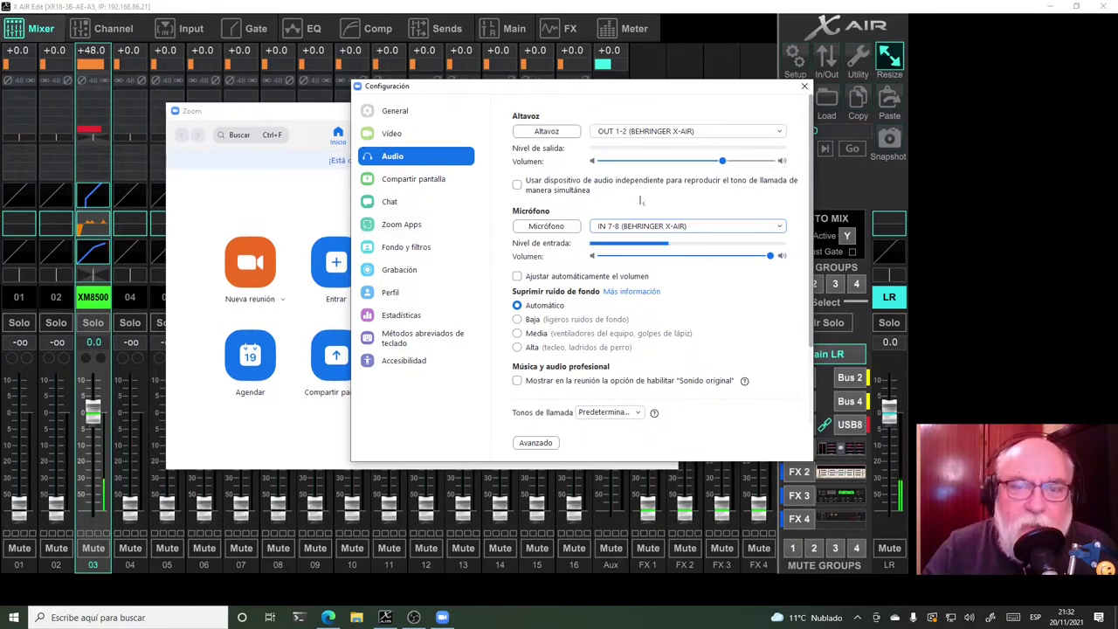
left_click(804, 89)
left_click(666, 112)
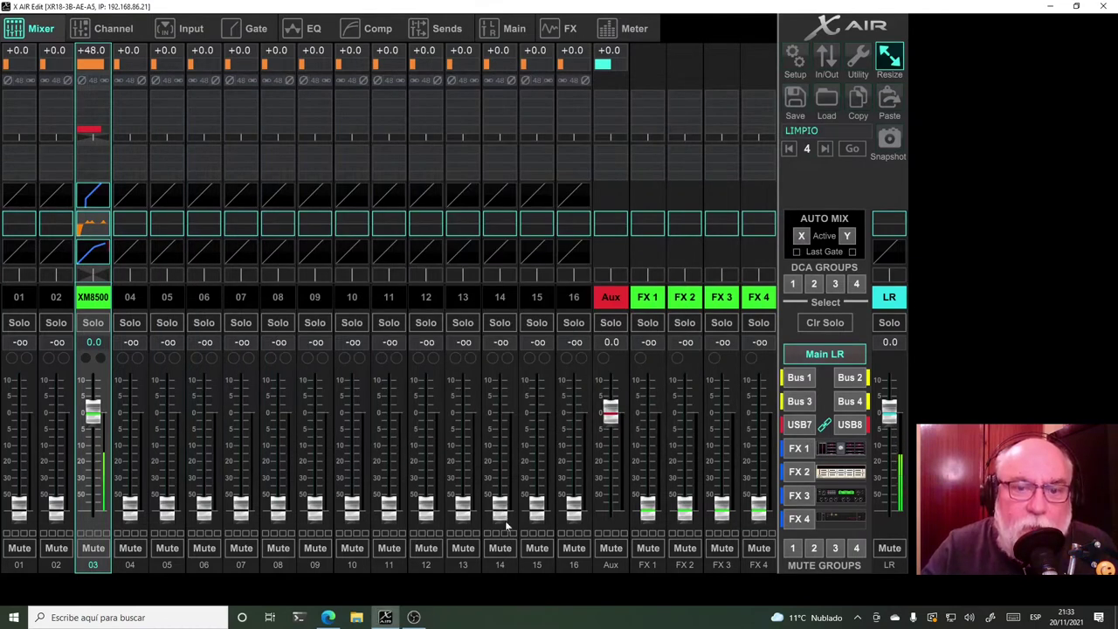
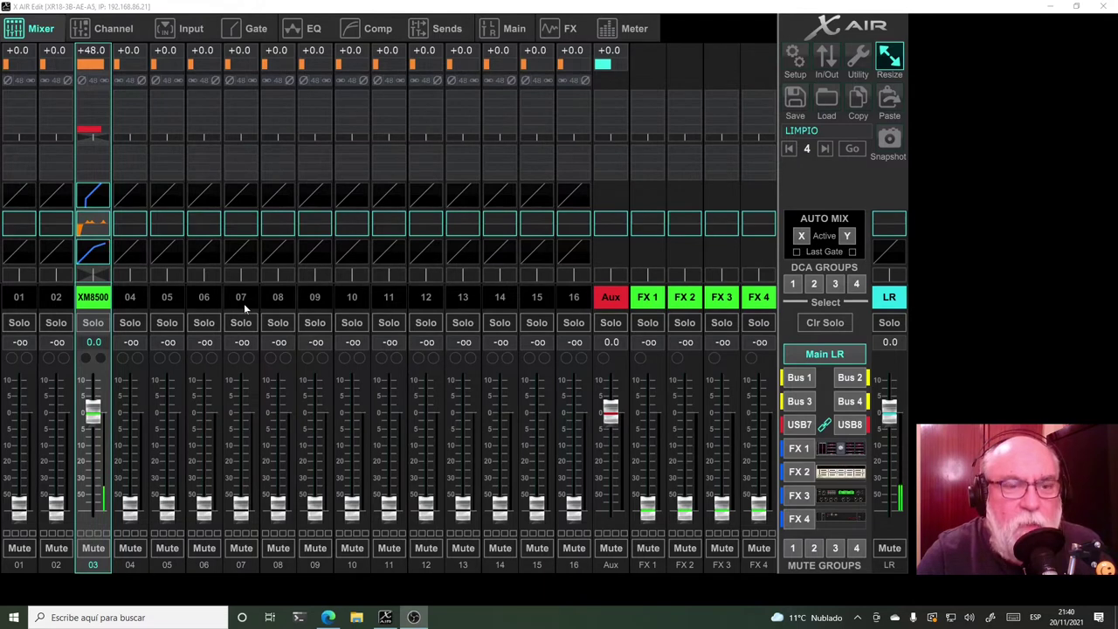
Name channels 07 and 08 TLF and give both the yellow label colour
left_click(243, 303)
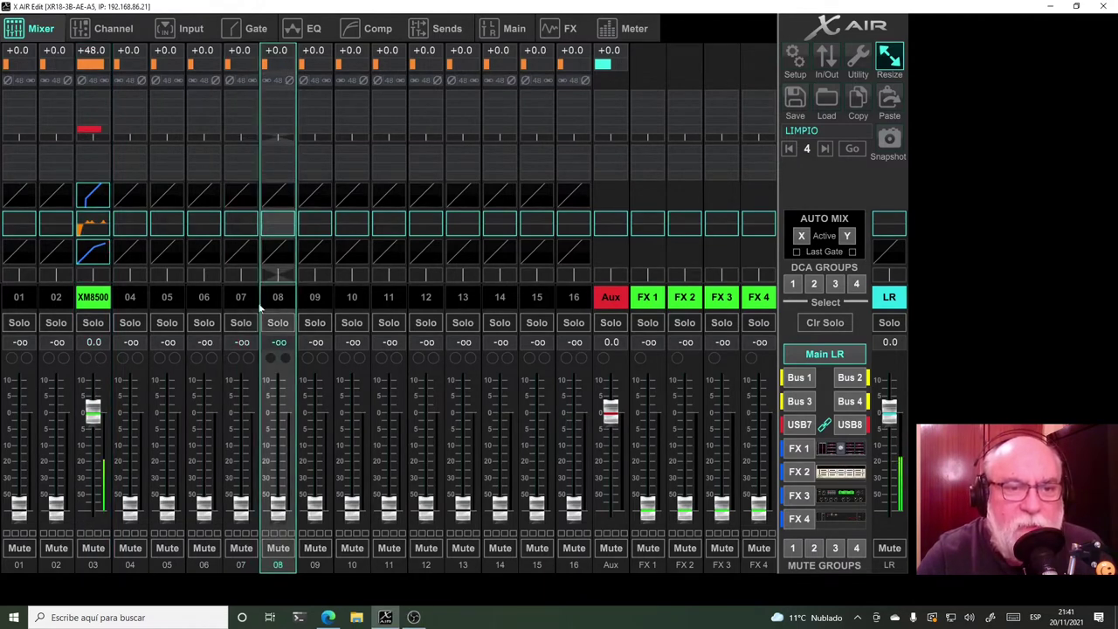
left_click(266, 303)
left_click(245, 307)
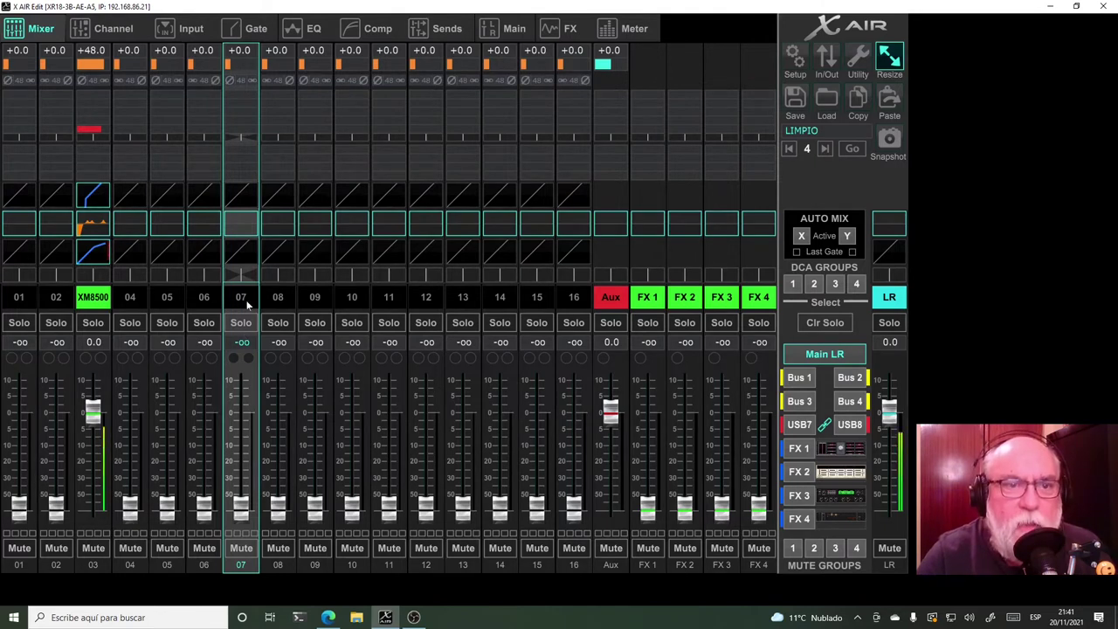
double_click(247, 303)
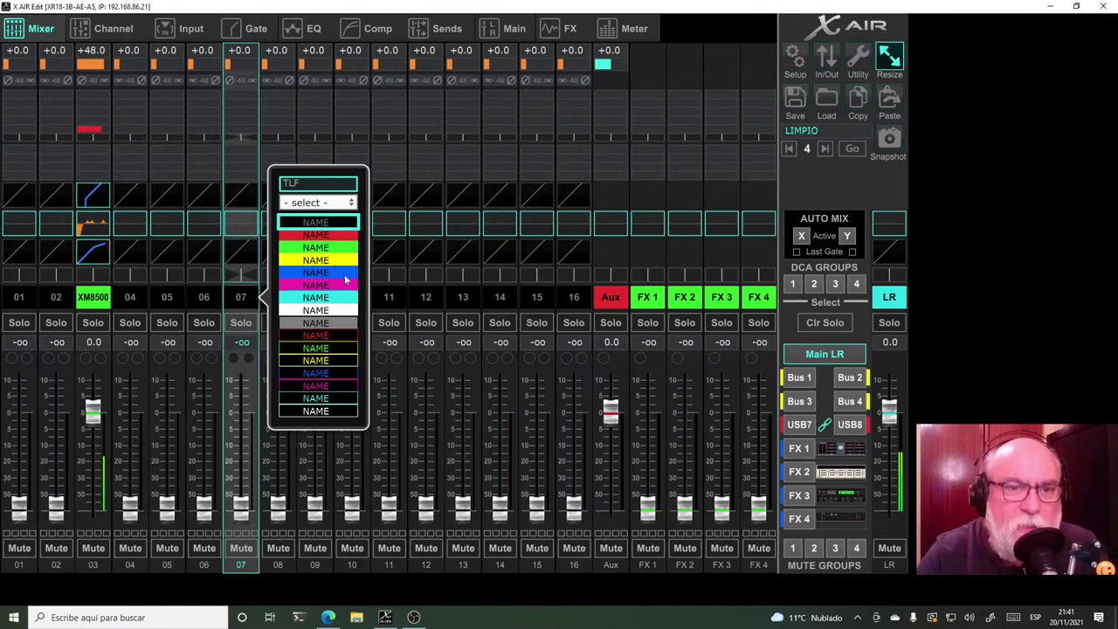
left_click(340, 260)
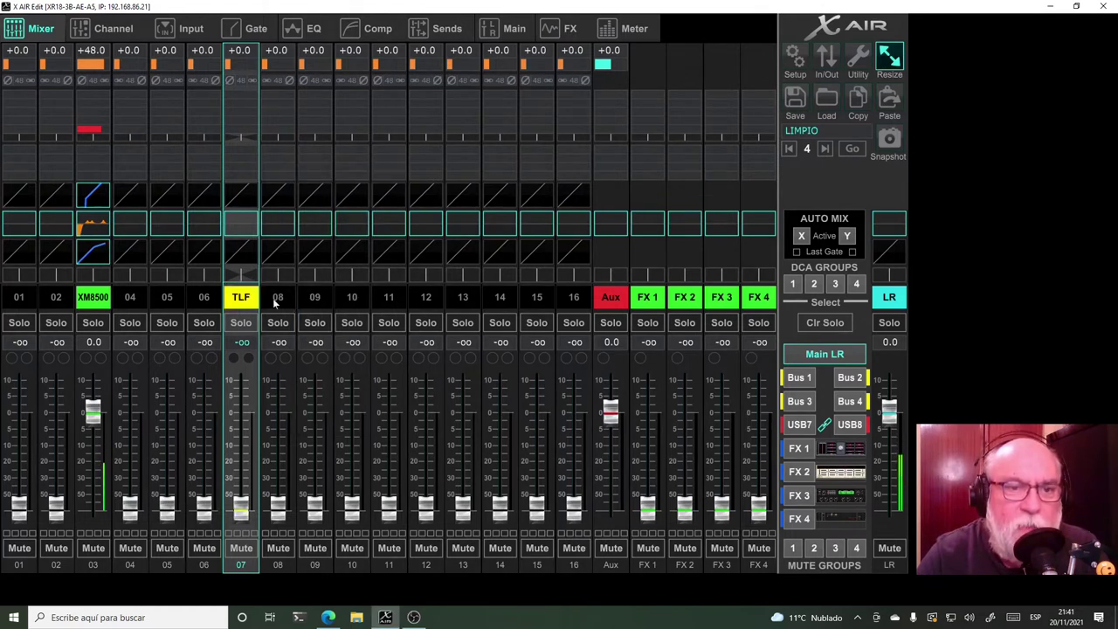
left_click(277, 298)
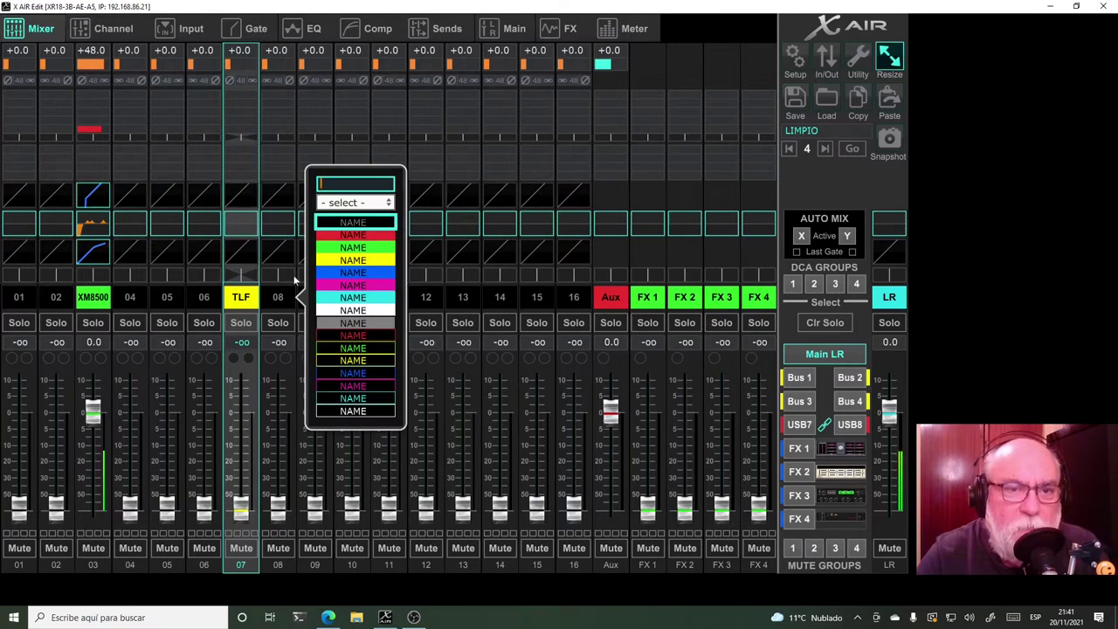
type("TLF")
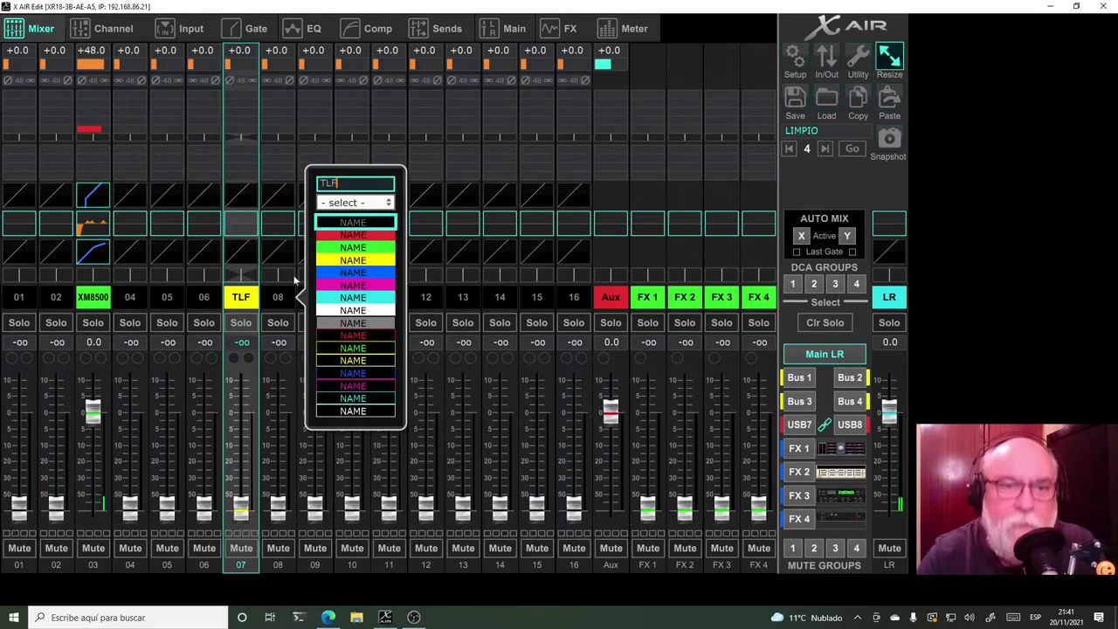
left_click(374, 261)
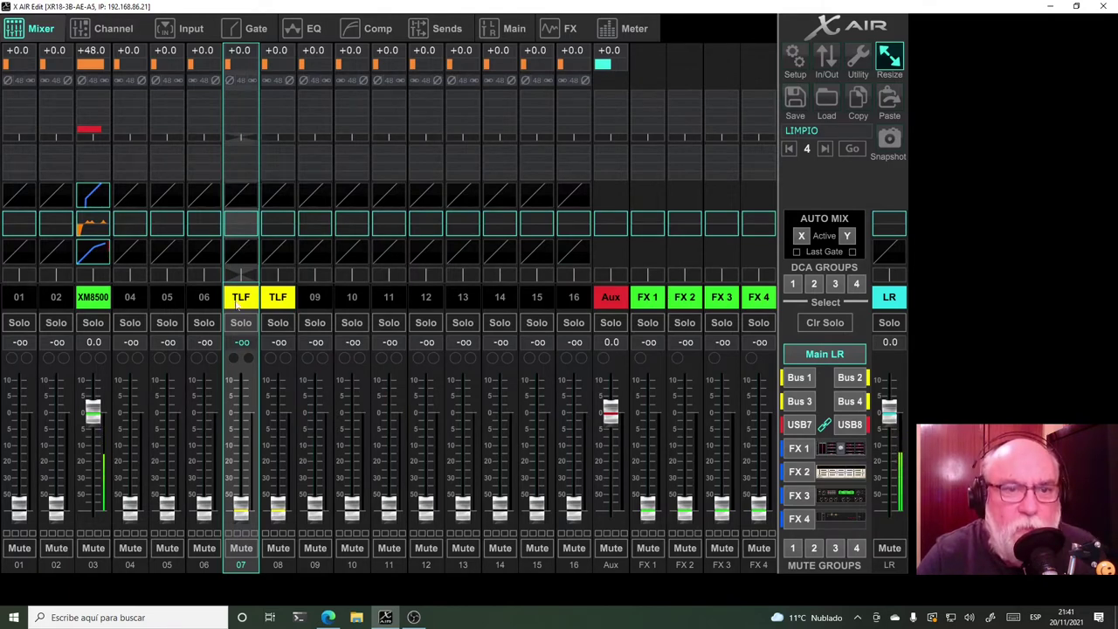
Stereo-link channels 07 and 08, check the panning of both, and test the link by raising their faders and pulling them fully down
left_click(113, 29)
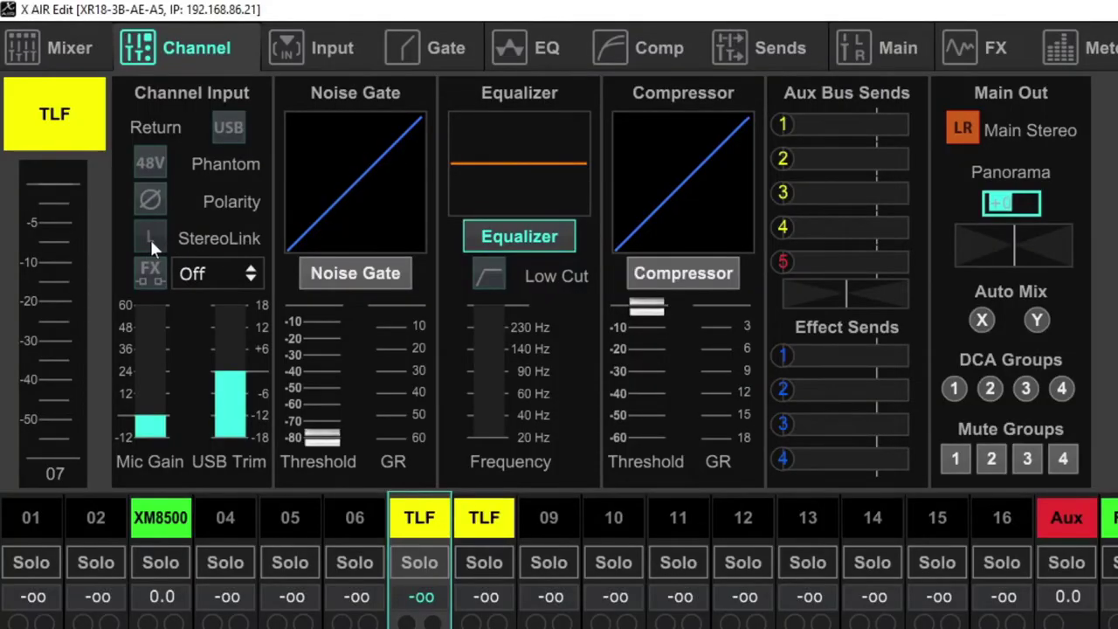
left_click(151, 240)
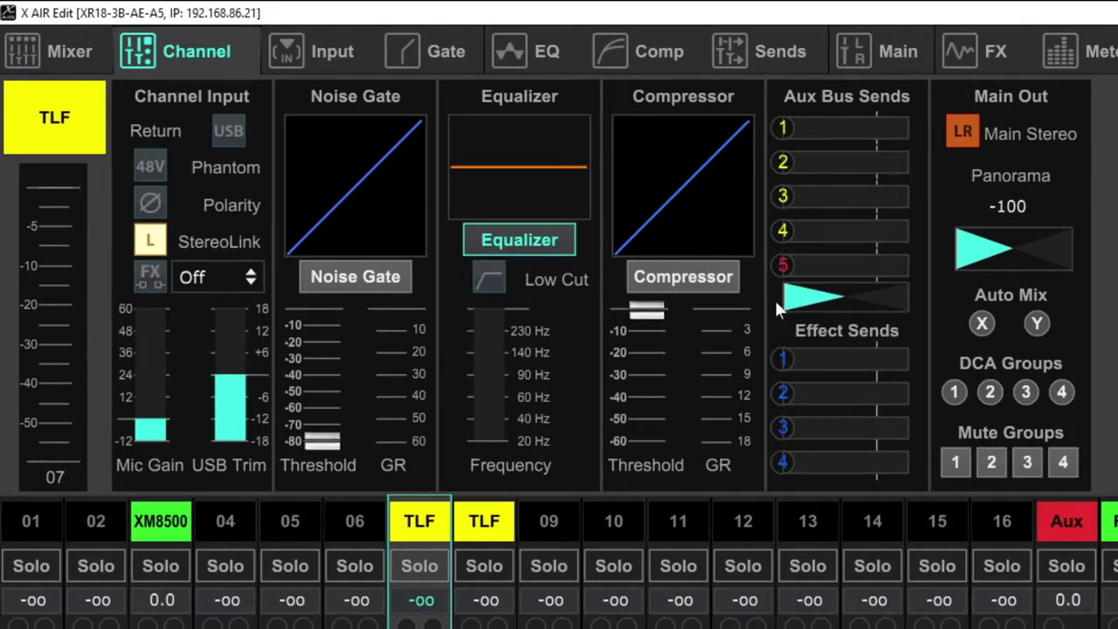
mouse_move(791, 302)
left_click(480, 529)
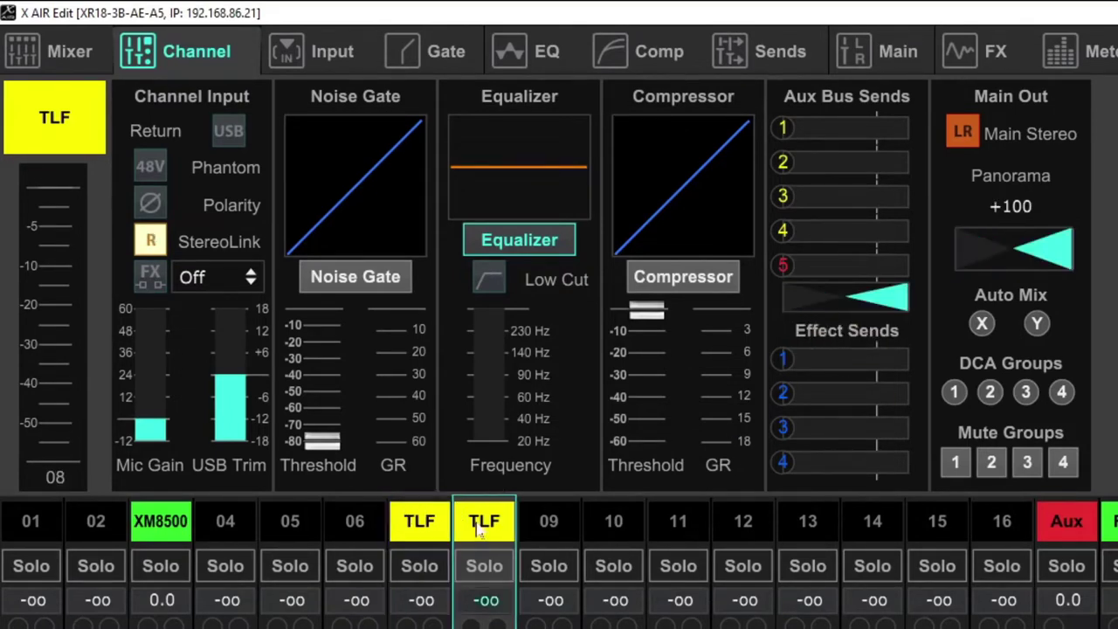
left_click(424, 524)
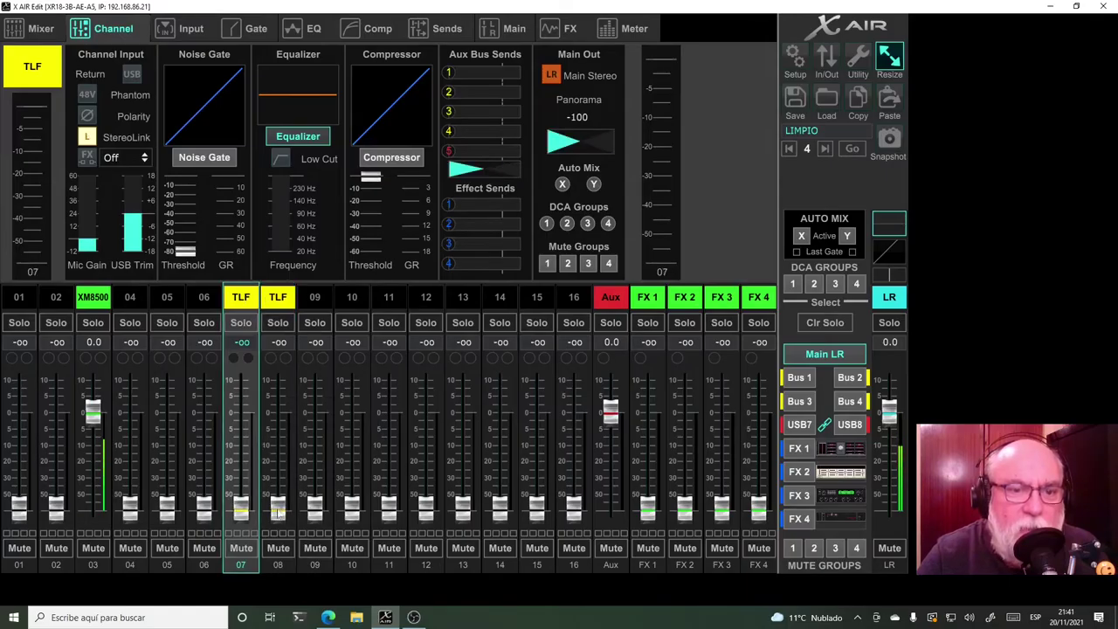
left_click_drag(484, 628, 507, 628)
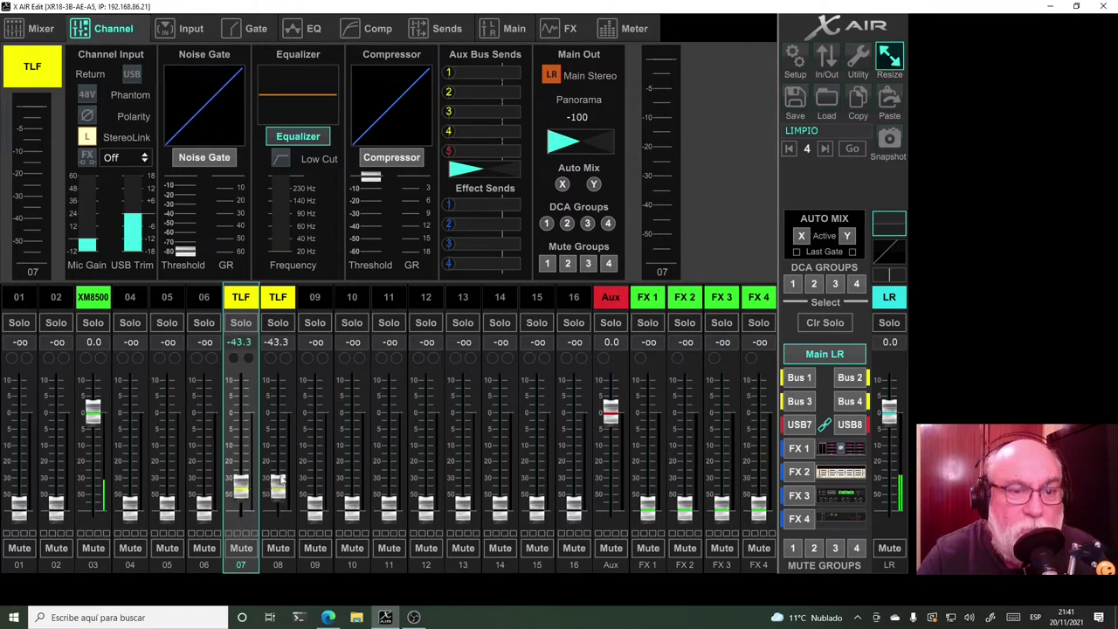
left_click_drag(283, 434, 283, 572)
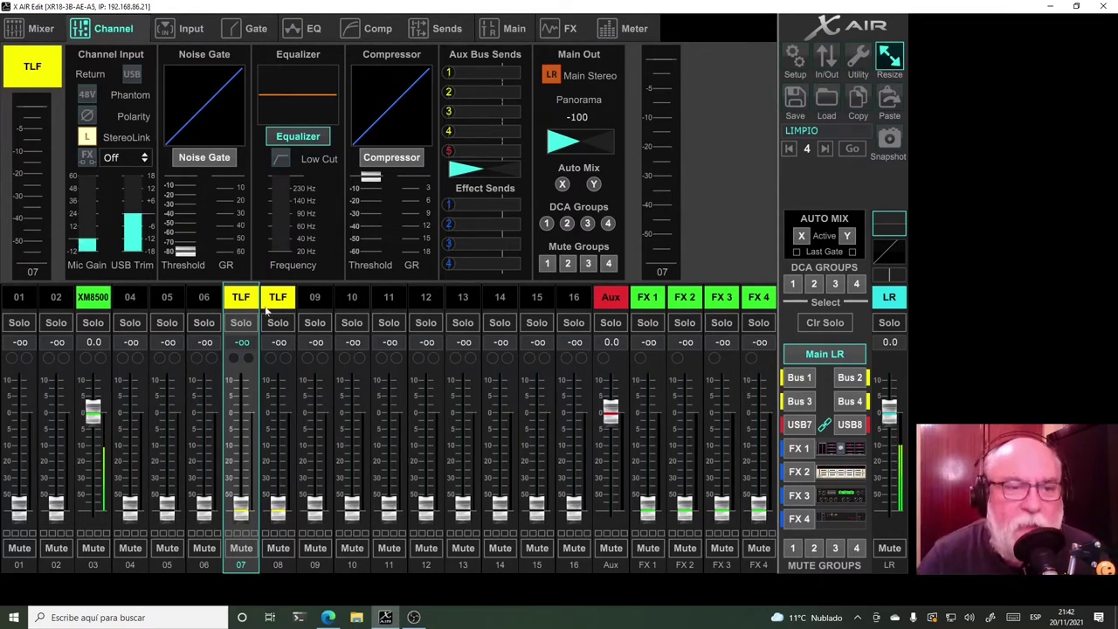
Raise the mic gain of the linked TLF channels to +5.0 dB
mouse_move(91, 247)
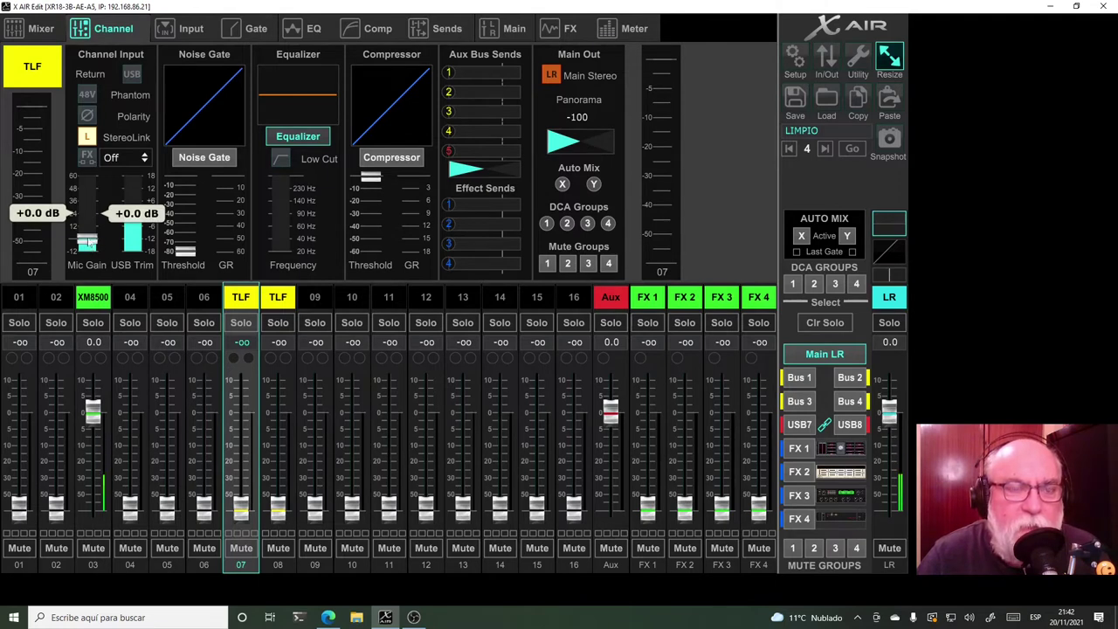
left_click_drag(88, 244, 86, 229)
double_click(86, 229)
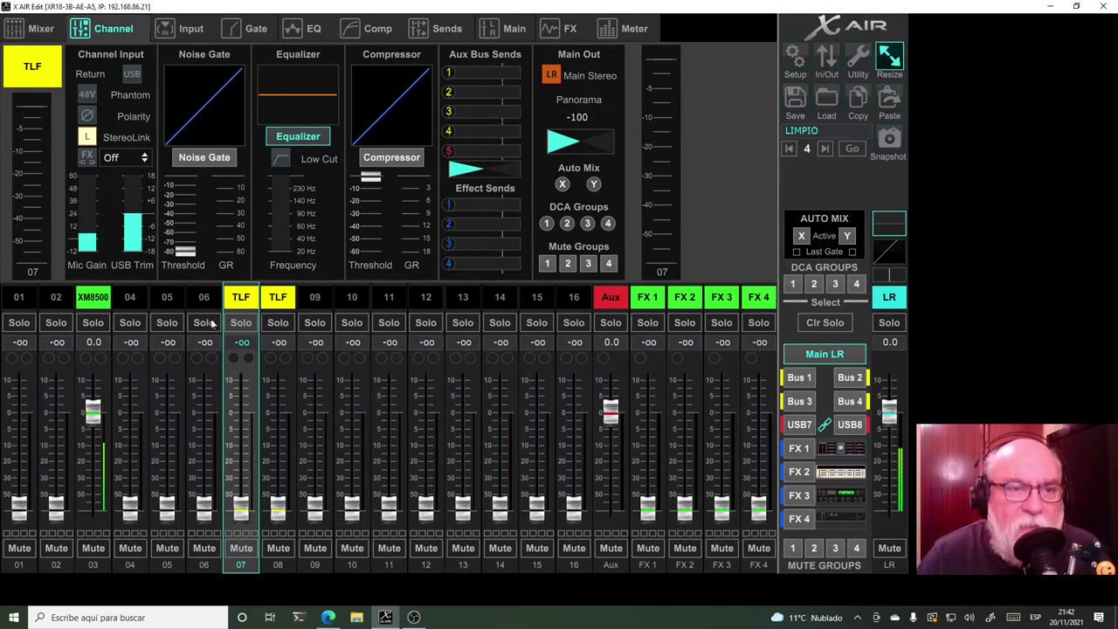
mouse_move(87, 241)
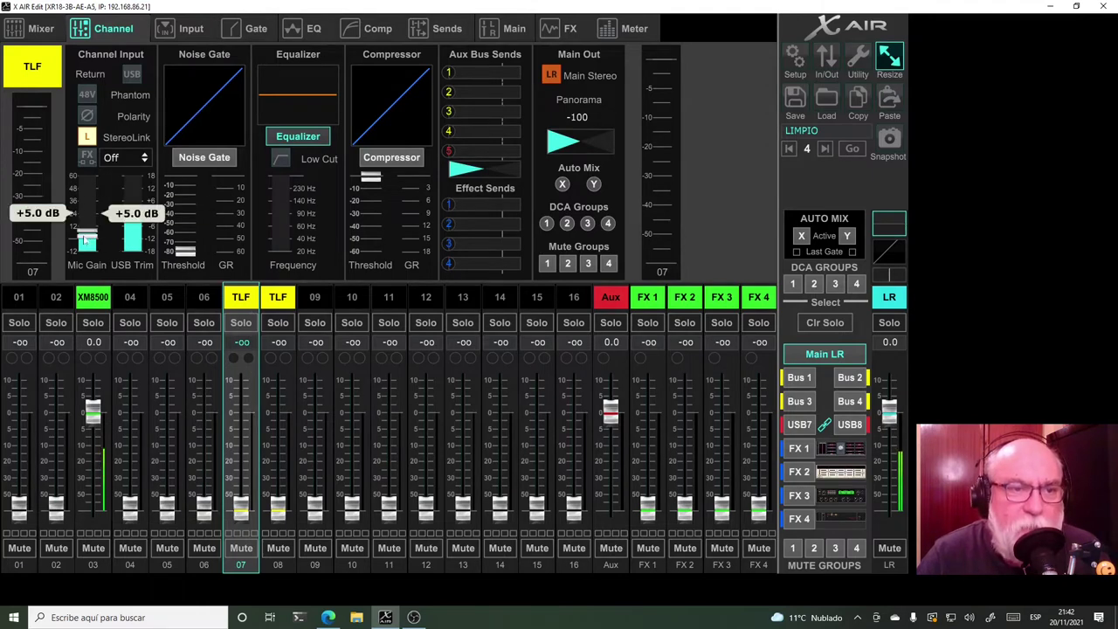
Compare the input source, mic gain and stereo link settings of the XM8500 channel with those of both TLF channels
left_click(154, 58)
mouse_move(205, 251)
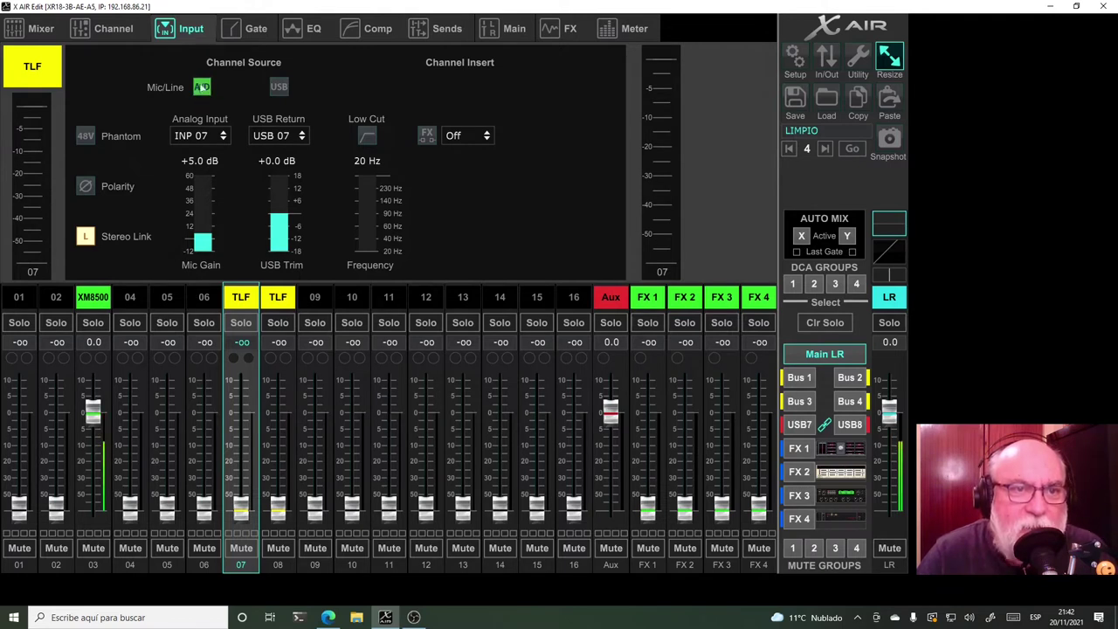
left_click(92, 297)
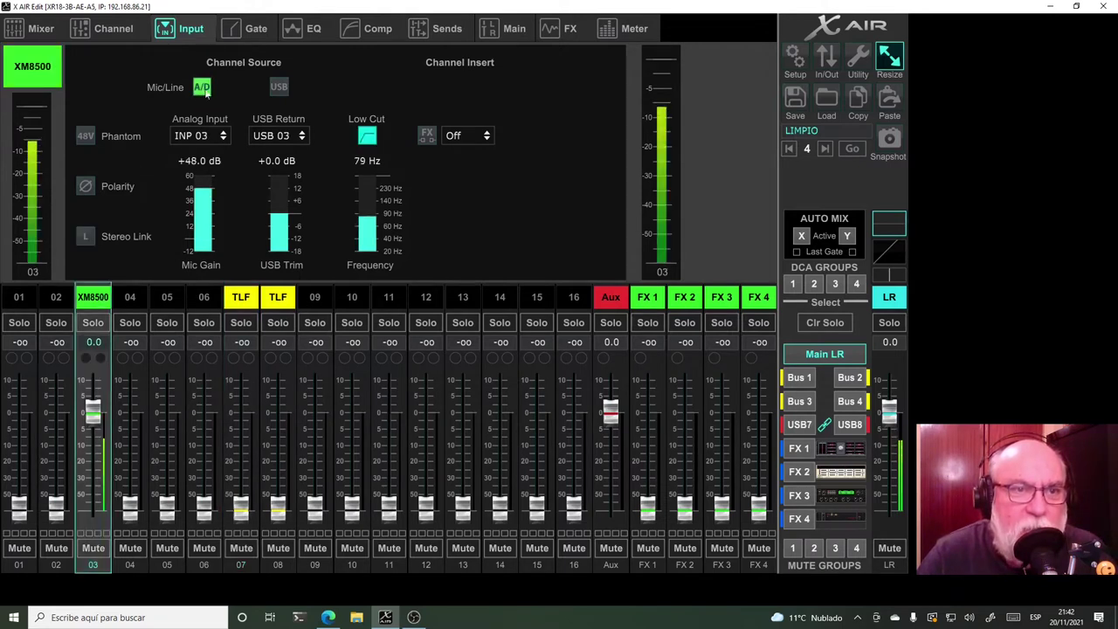
left_click(200, 191)
left_click(199, 173)
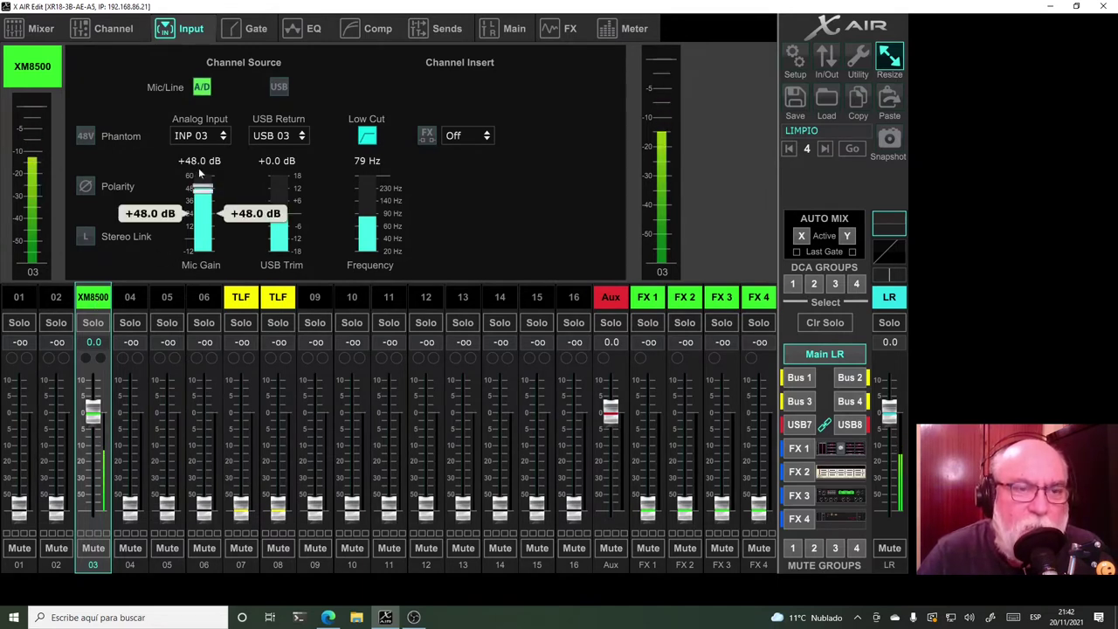
left_click(199, 172)
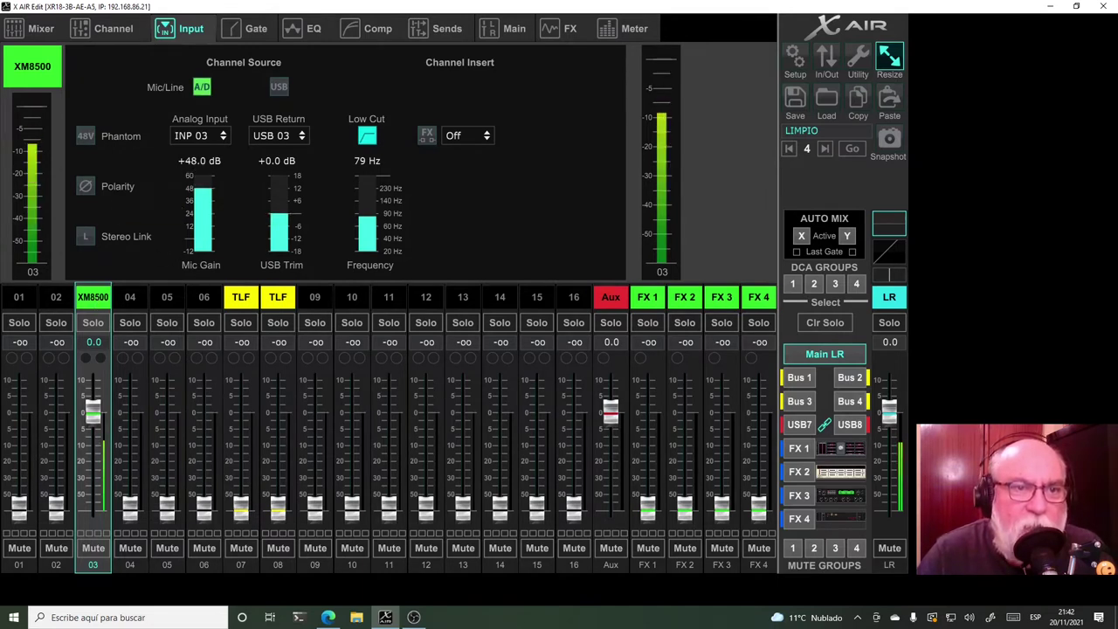
left_click(199, 173)
left_click(240, 298)
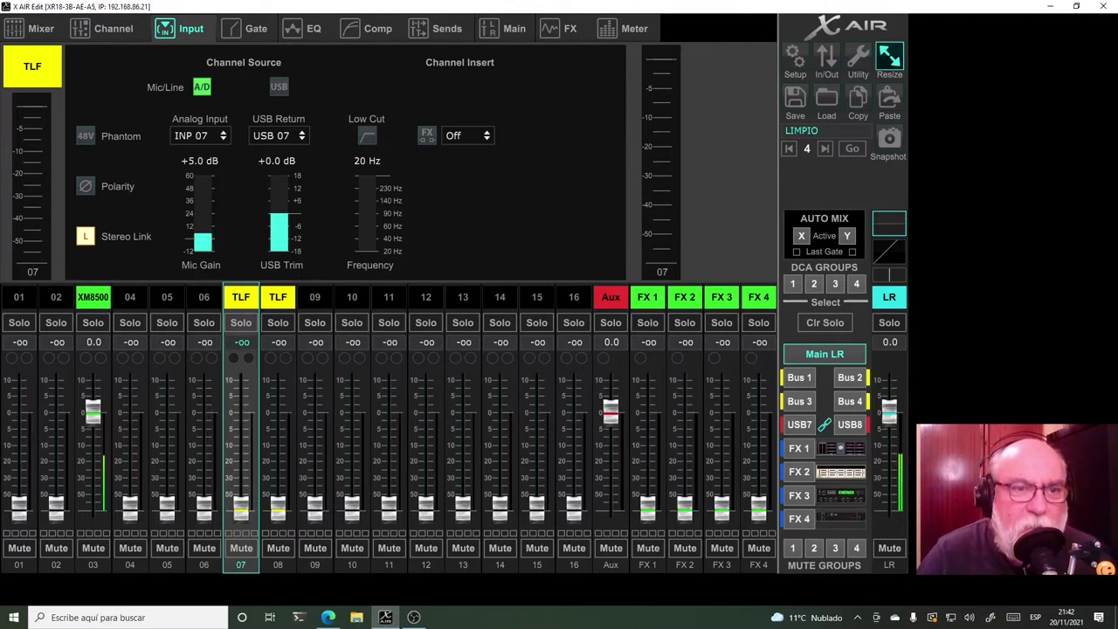
left_click(275, 298)
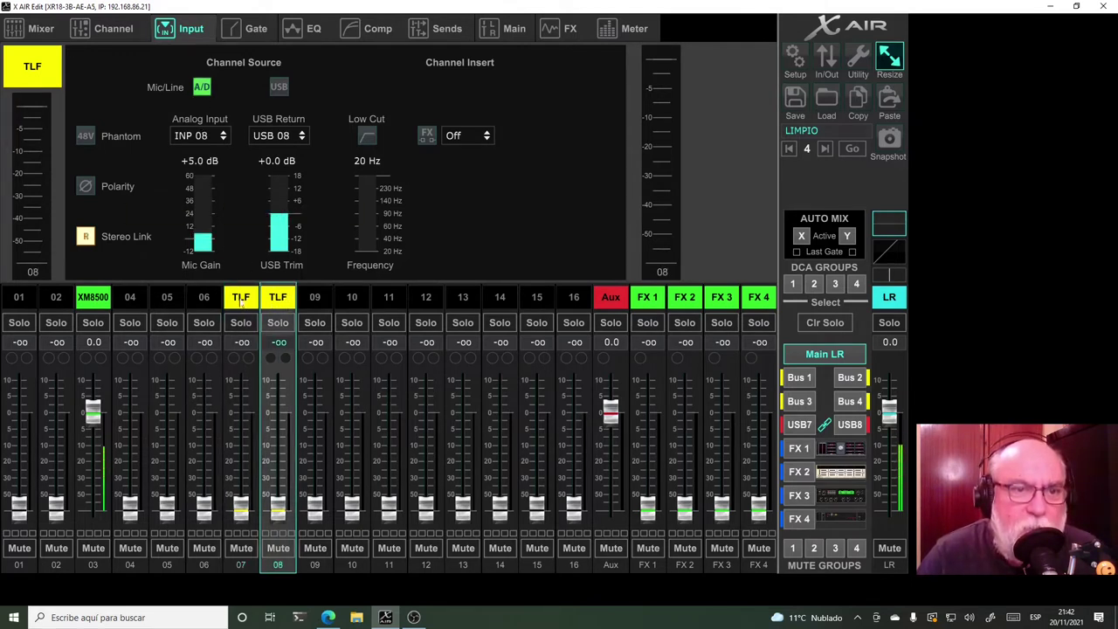
left_click(240, 298)
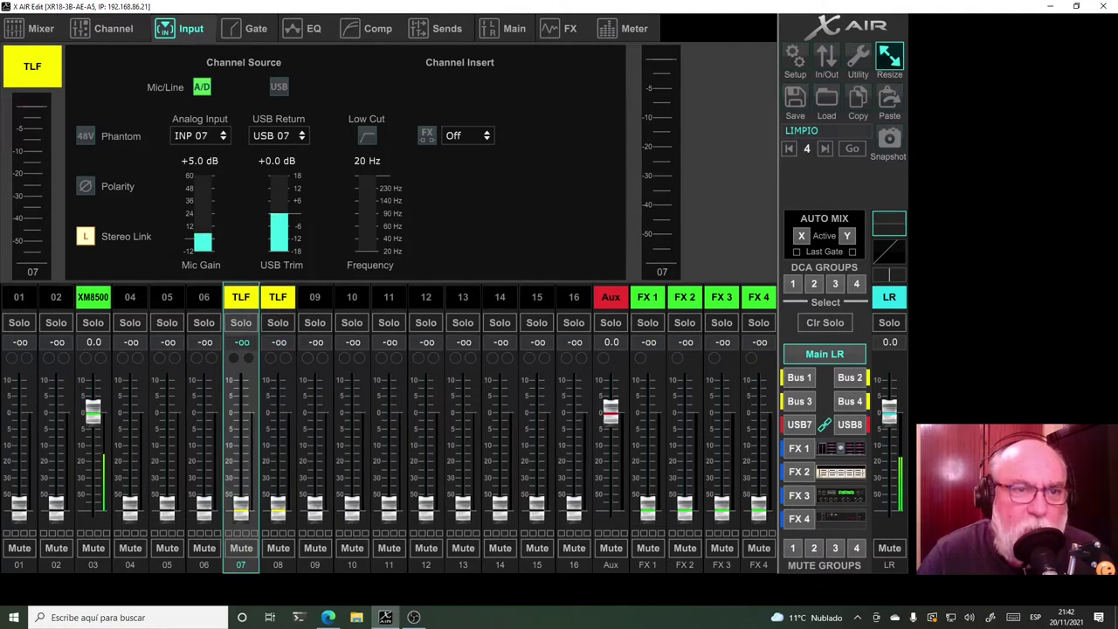
left_click(275, 300)
left_click(233, 307)
Review the gate, EQ and compressor settings of TLF channel 07 and return to its channel overview
left_click(256, 31)
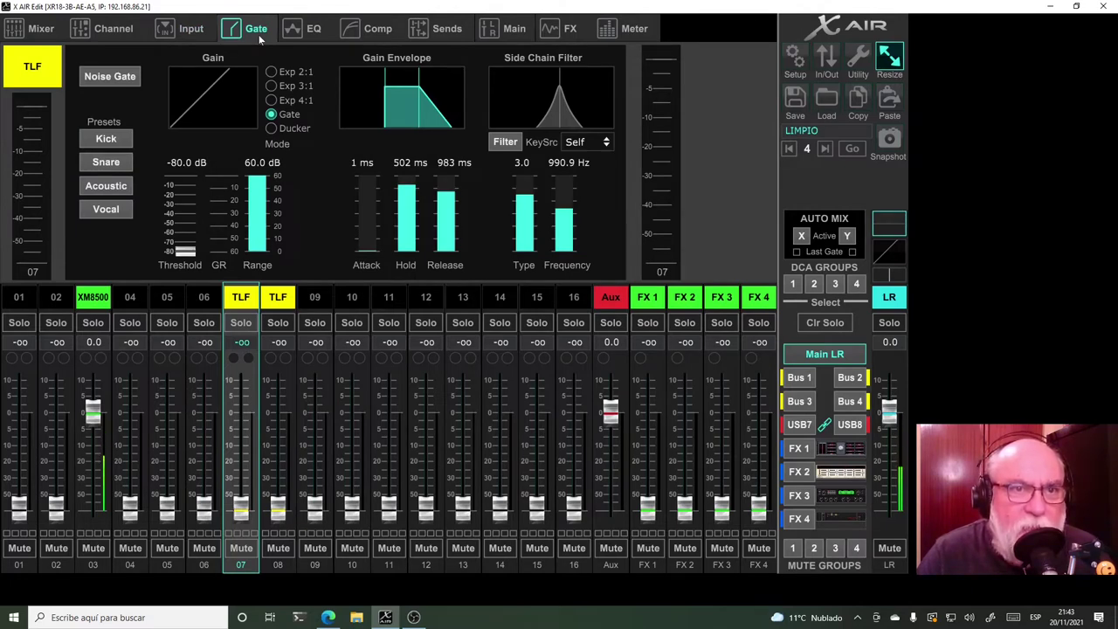
left_click(315, 28)
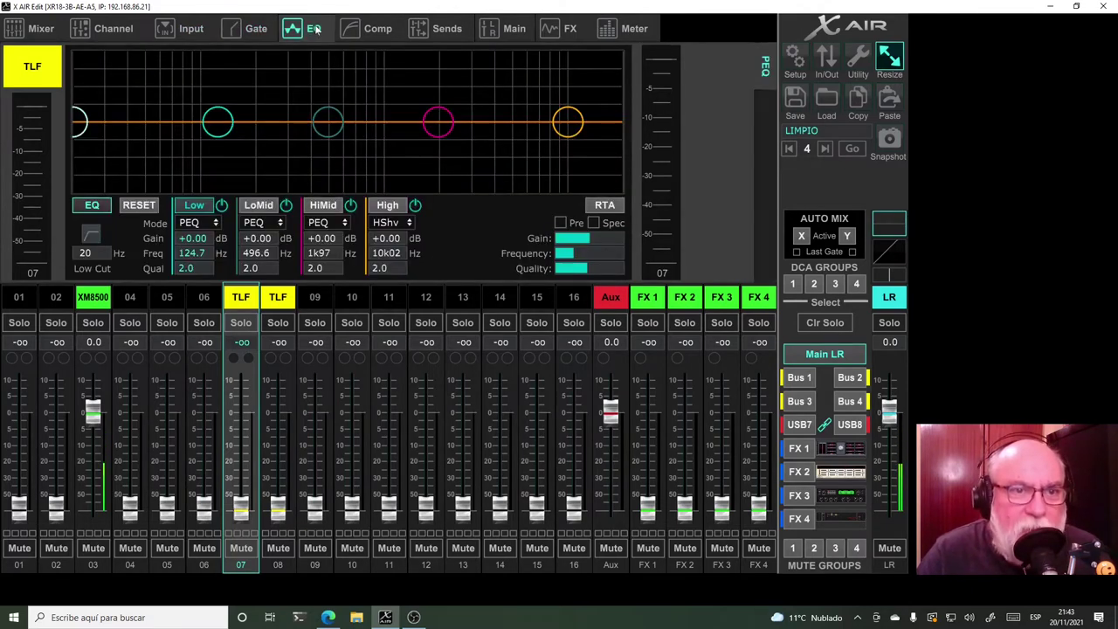
left_click(380, 31)
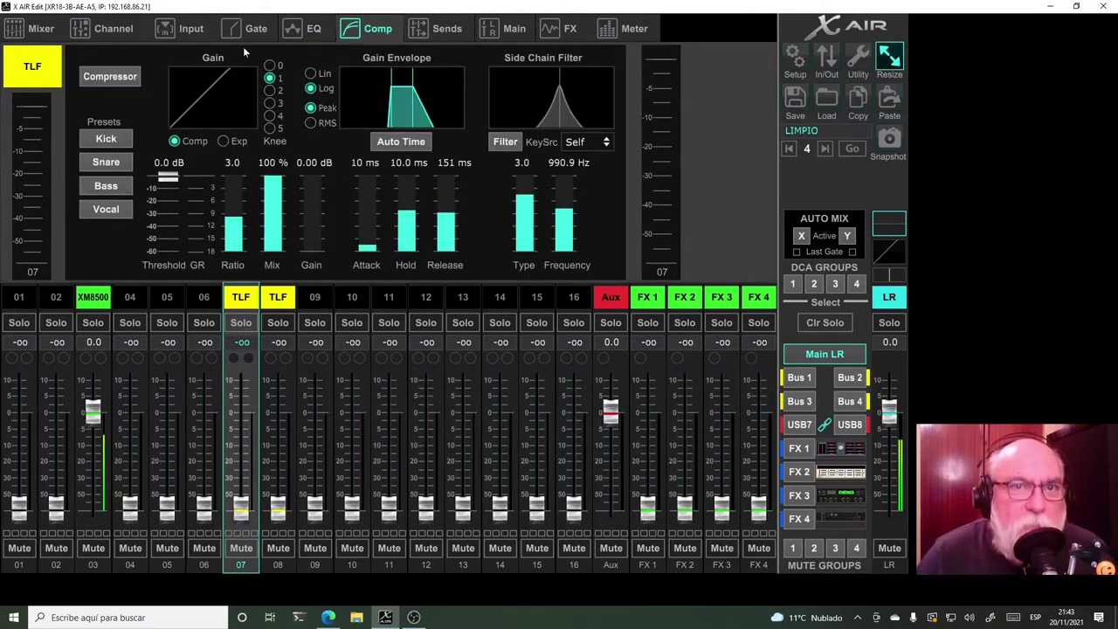
left_click(106, 32)
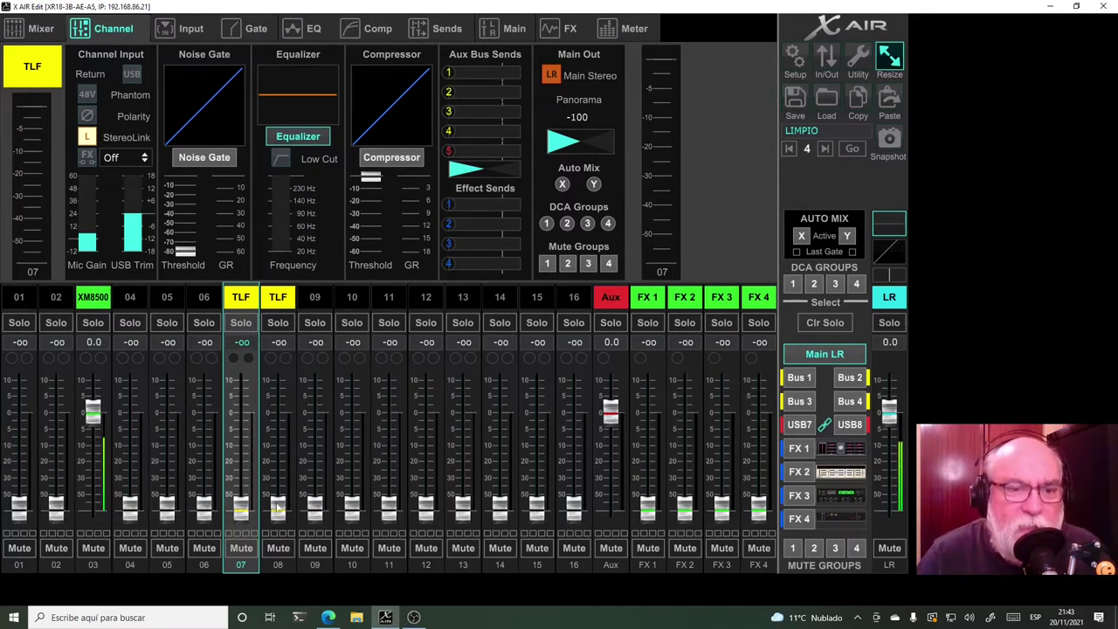
Raise the linked TLF faders in the Main LR mix and set their level to exactly 0 dB
left_click_drag(278, 507, 283, 413)
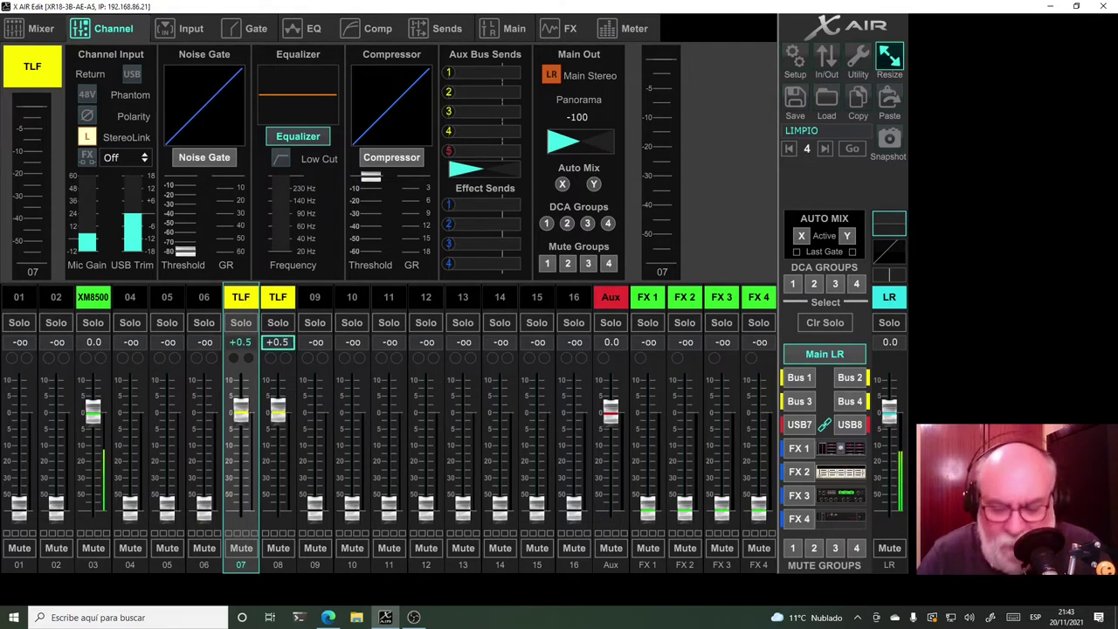
key("BackSpace")
key("BackSpace")
key("BackSpace")
key("BackSpace")
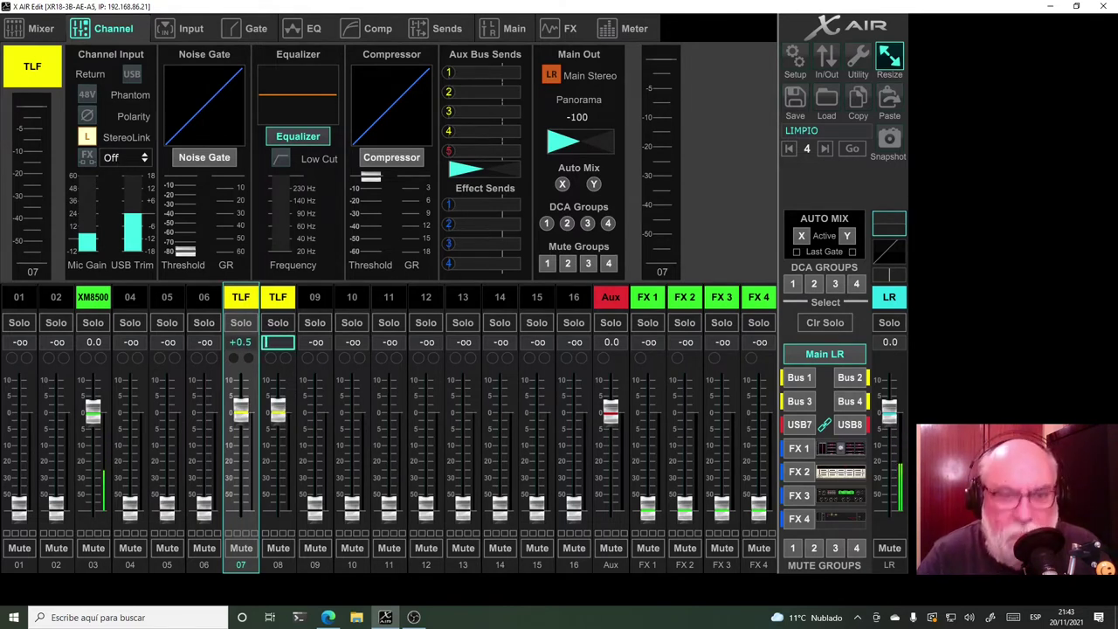
type("0")
key("Return")
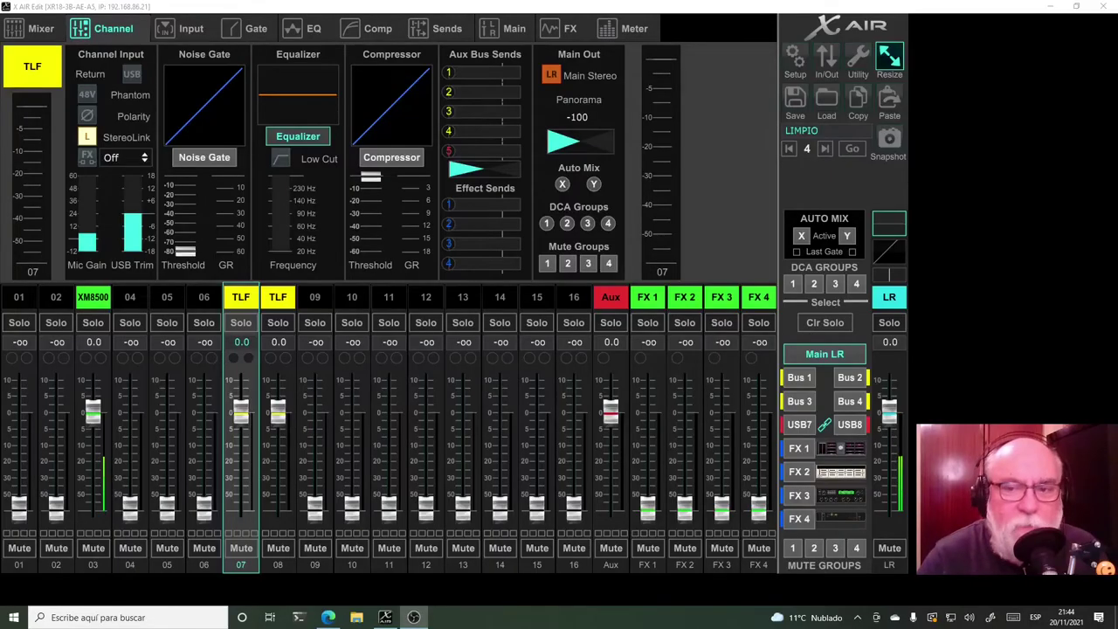
Rename Bus 4 as SAL TLF and set its label colour to solid white
left_click(850, 401)
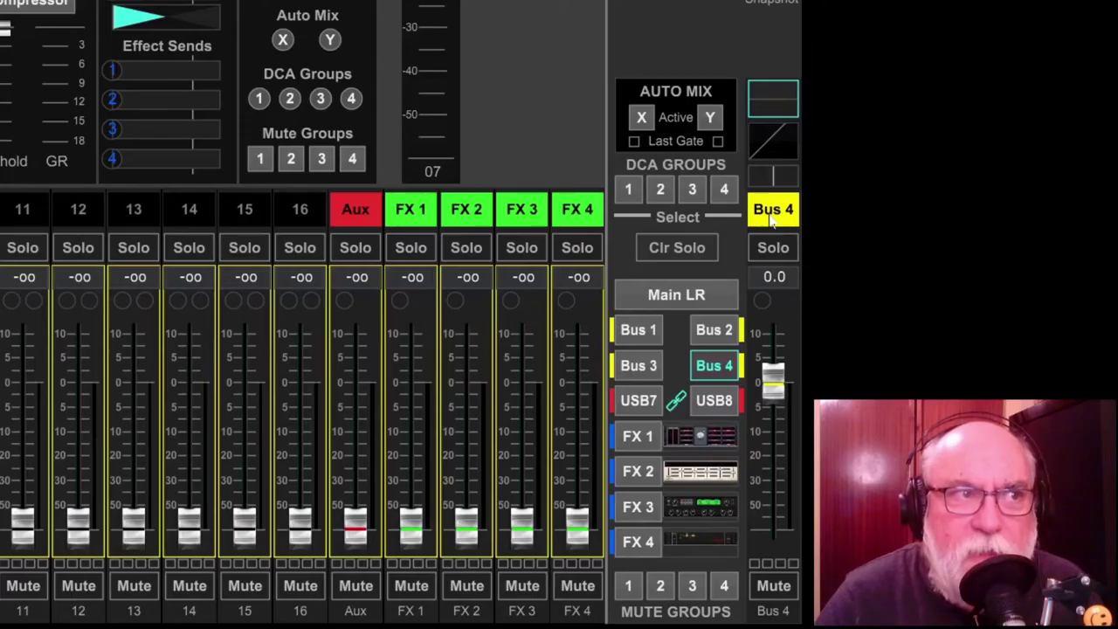
left_click(888, 298)
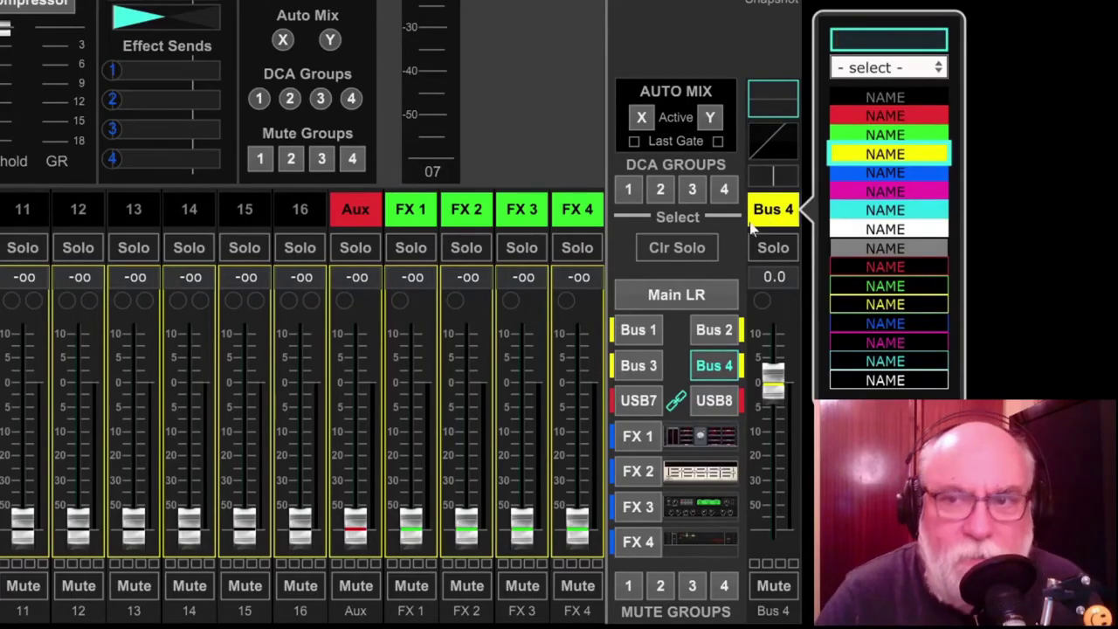
type("SA")
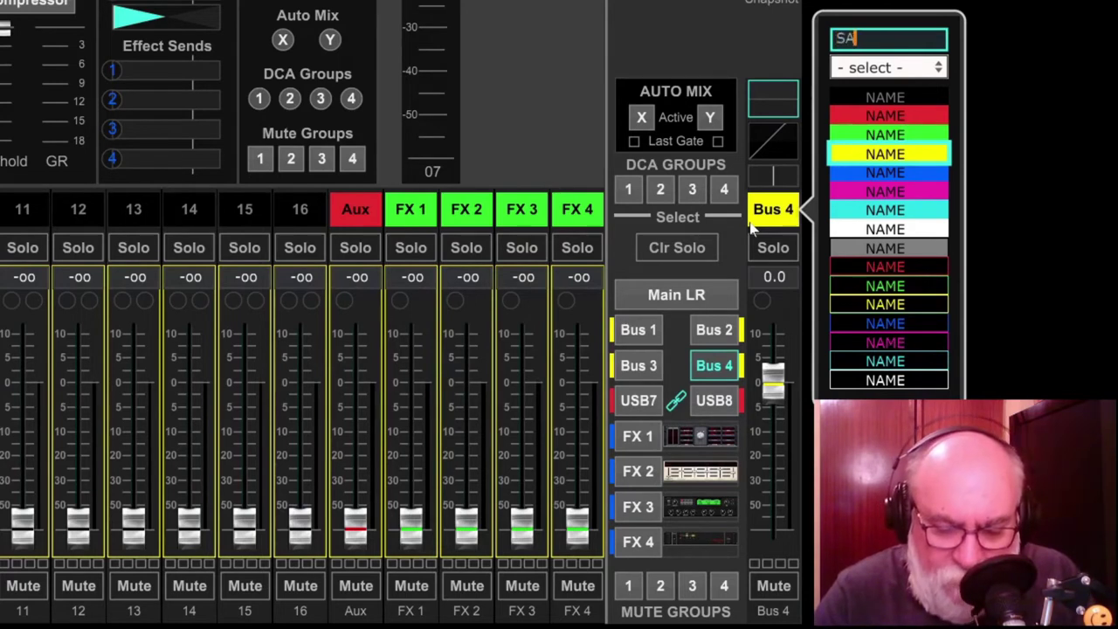
type("I TLF")
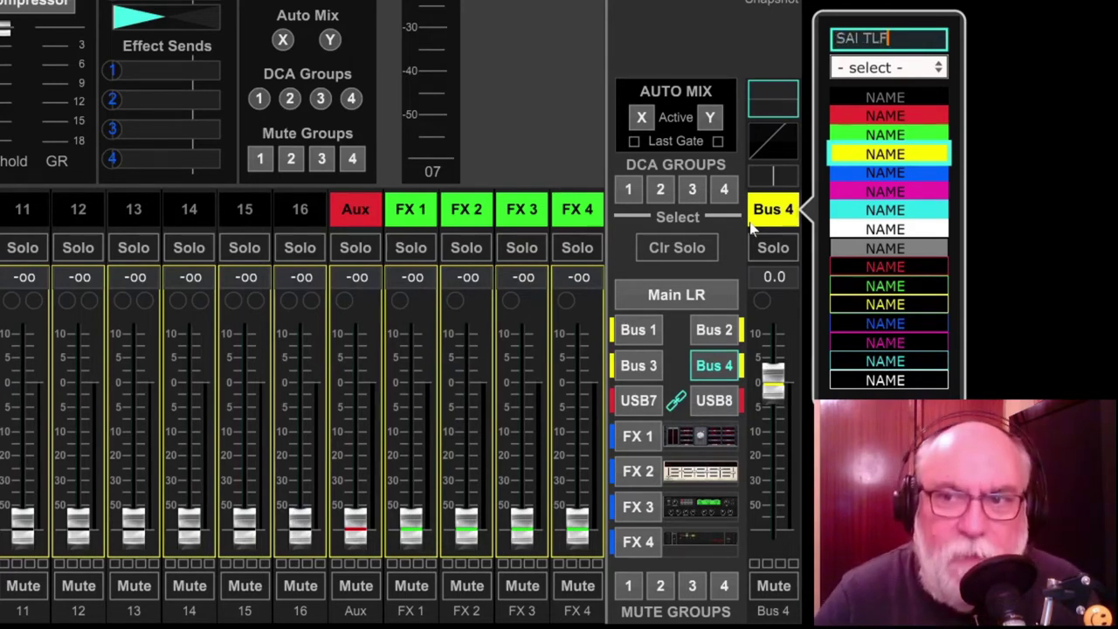
key("BackSpace")
key("BackSpace")
key("BackSpace")
key("BackSpace")
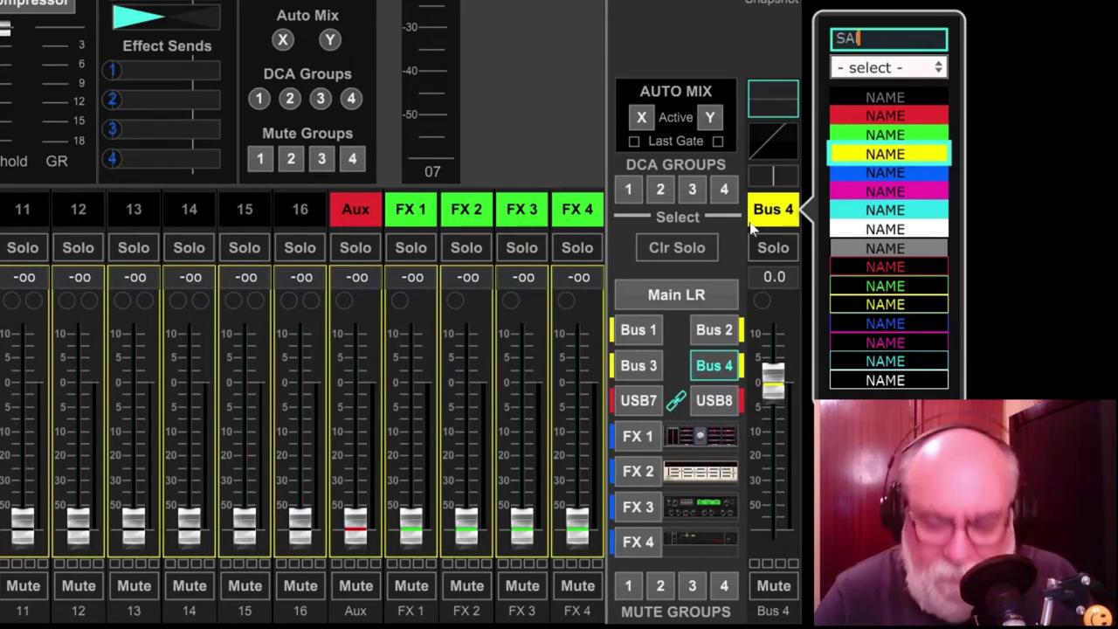
type("L")
key("BackSpace")
key("BackSpace")
key("BackSpace")
type("A")
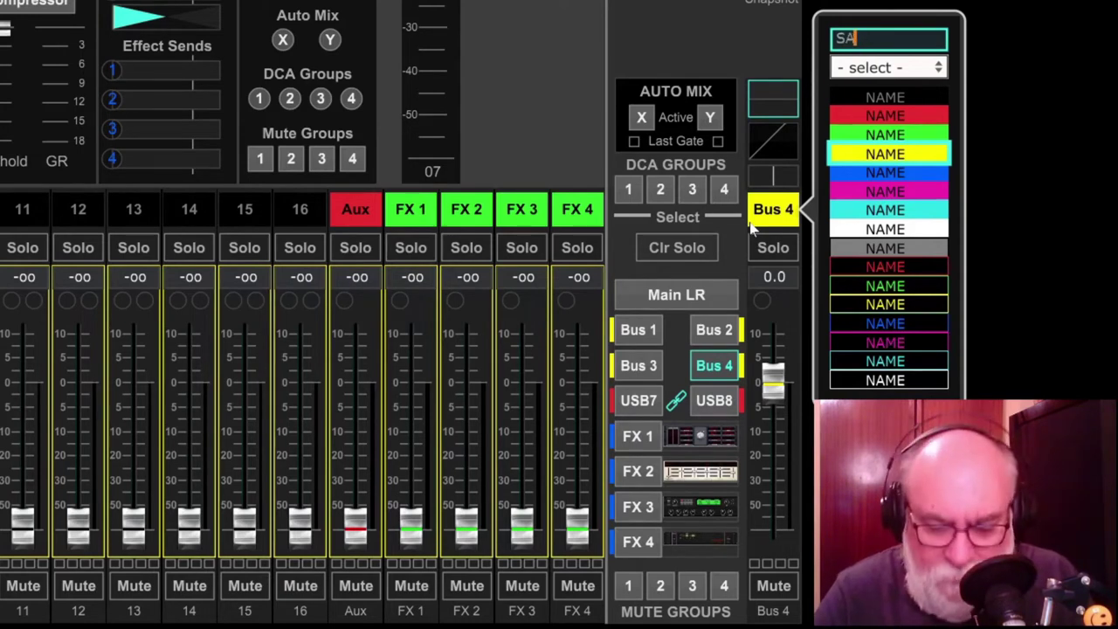
type("L")
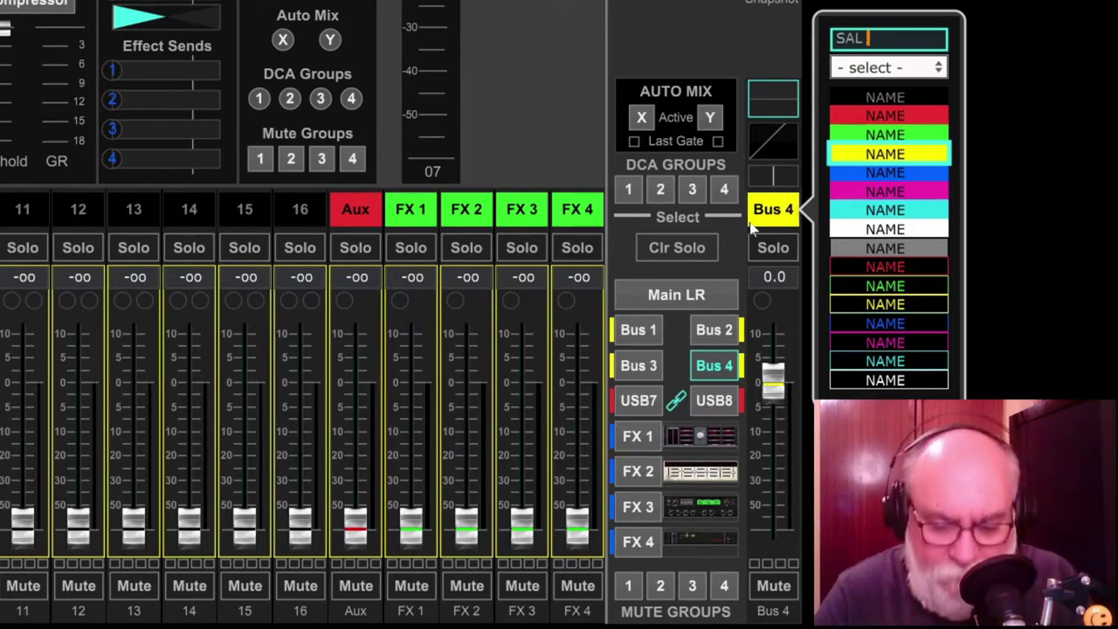
type(" TLF")
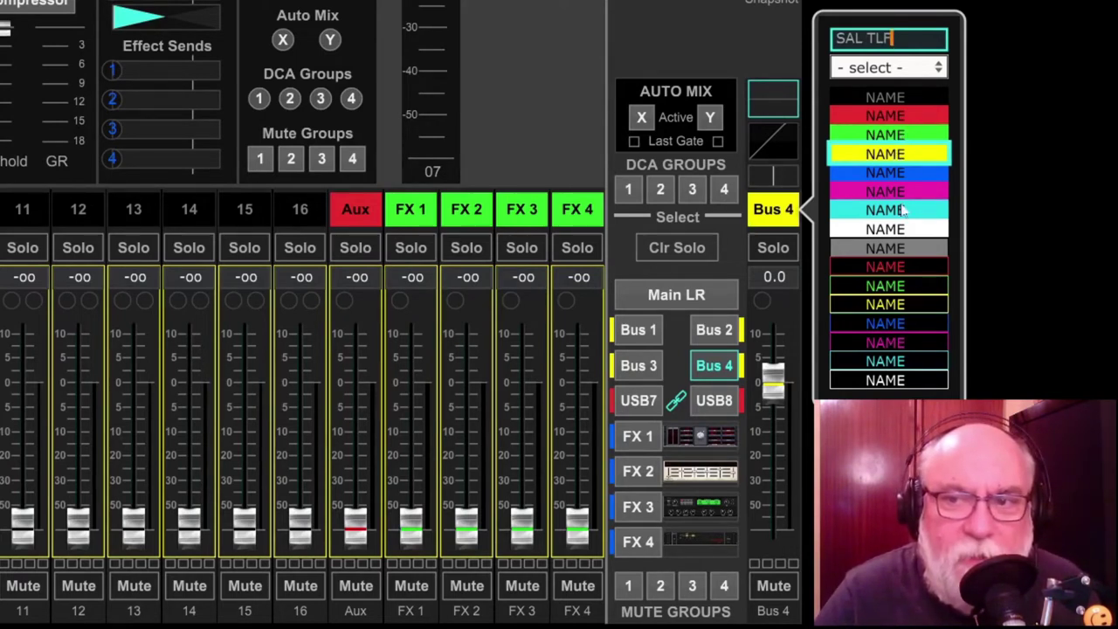
left_click(906, 173)
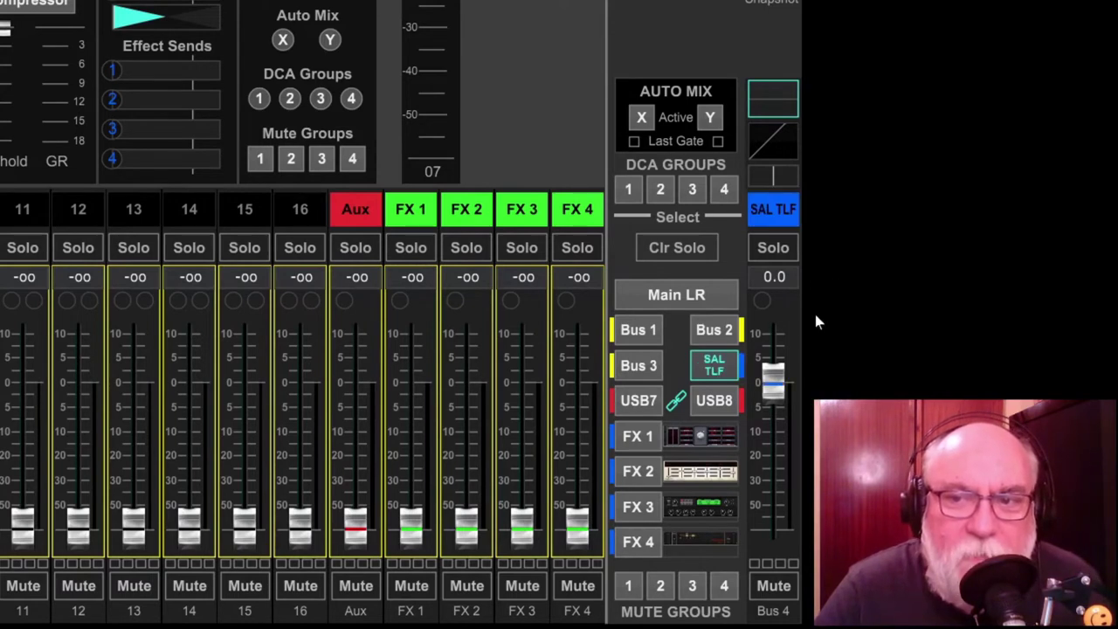
left_click(772, 207)
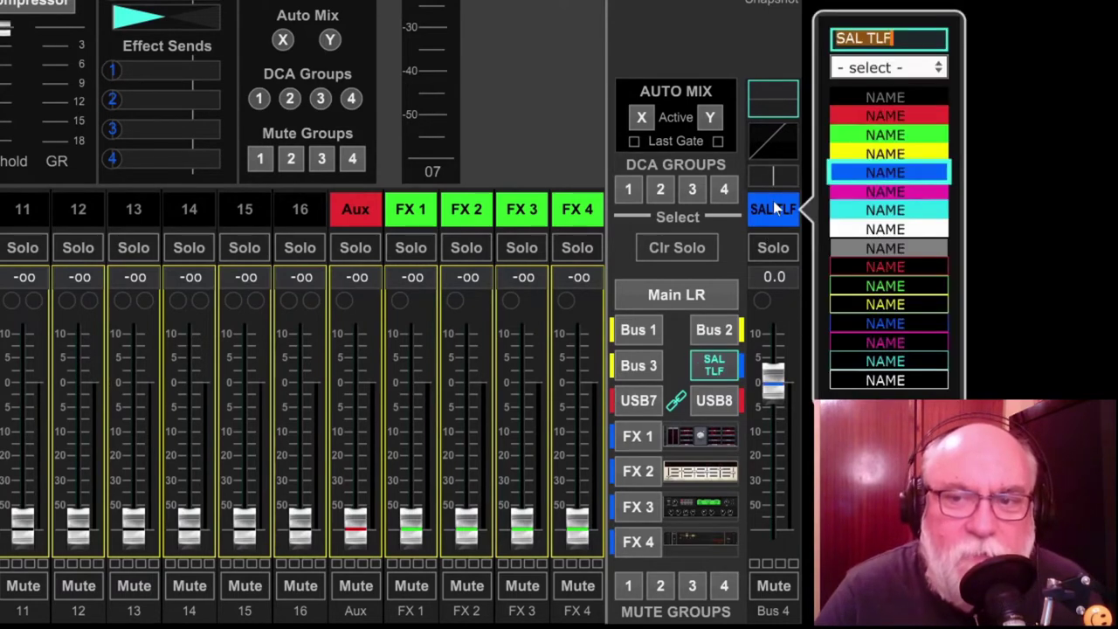
left_click(901, 229)
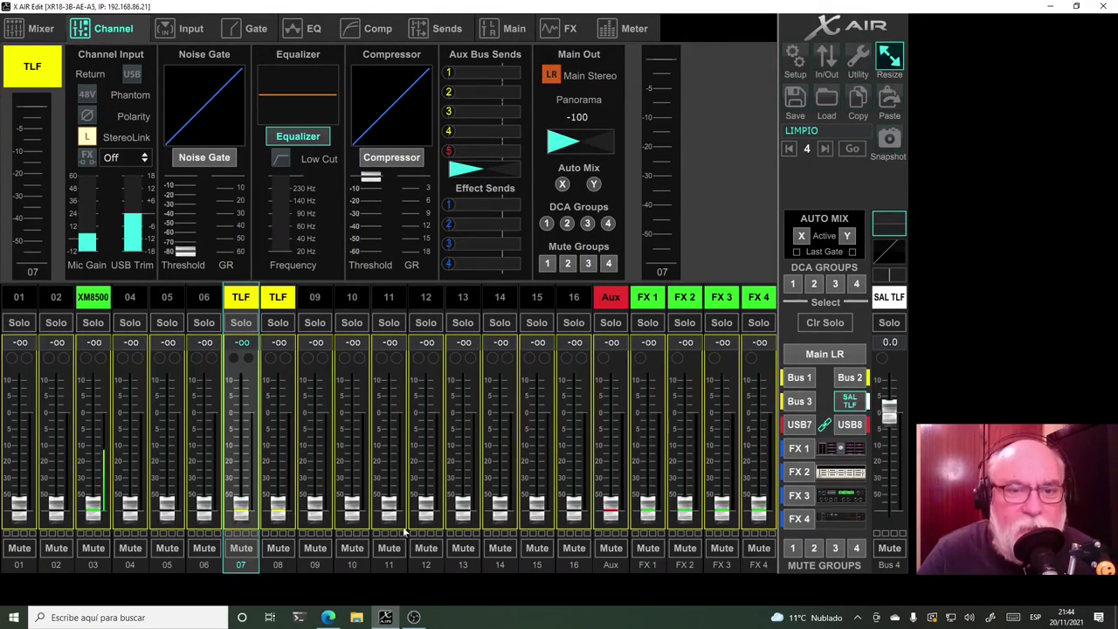
Raise the XM8500 microphone's fader in the SAL TLF mix and set its level to exactly 0 dB
left_click_drag(94, 505, 98, 413)
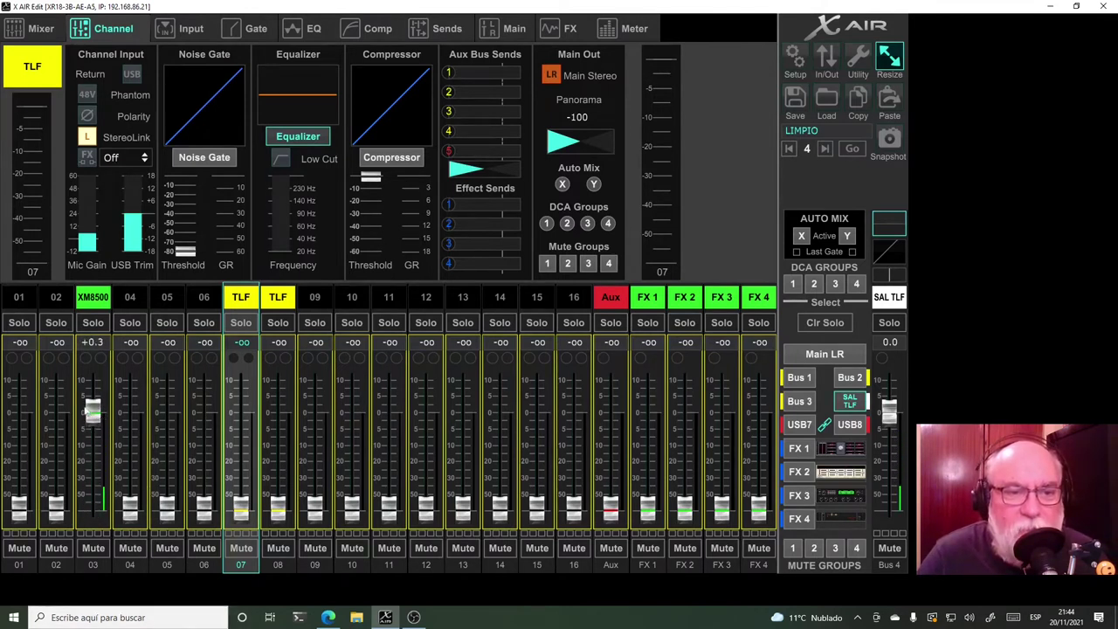
left_click(92, 342)
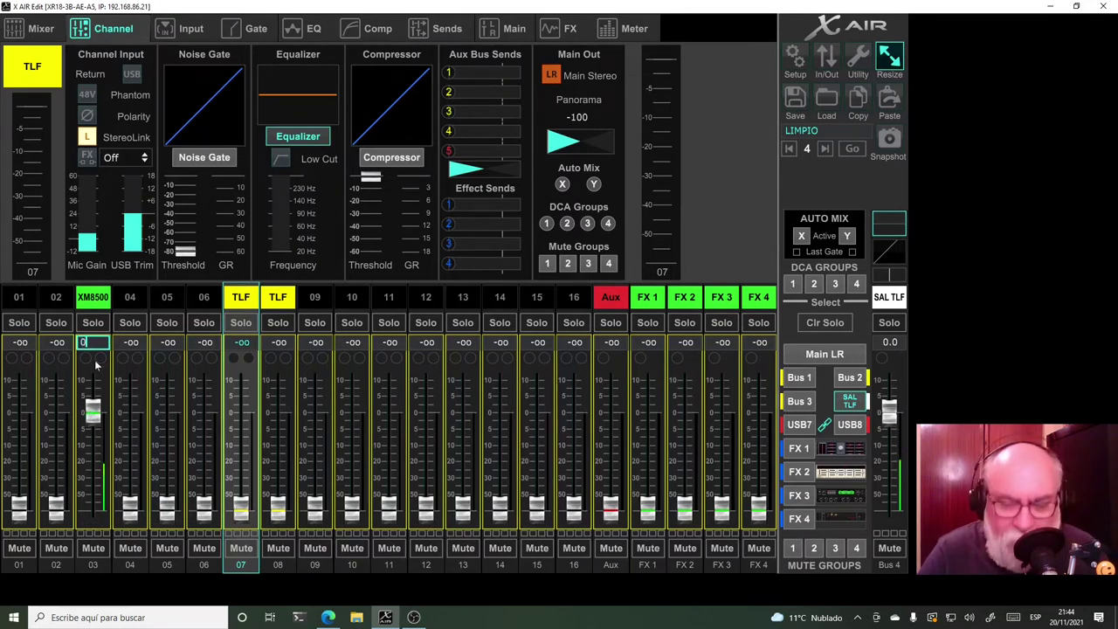
type("0")
key("Return")
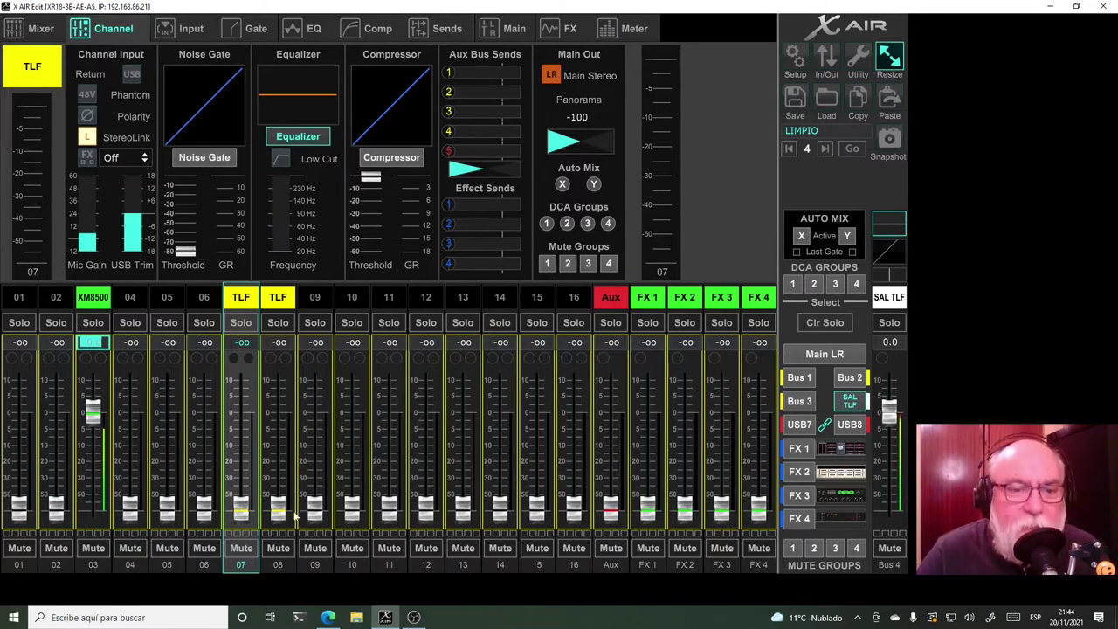
In the SAL TLF mix, return the linked TLF faders to minimum after a trial raise and bring the Aux fader up to +0.8 dB
left_click_drag(277, 504, 279, 409)
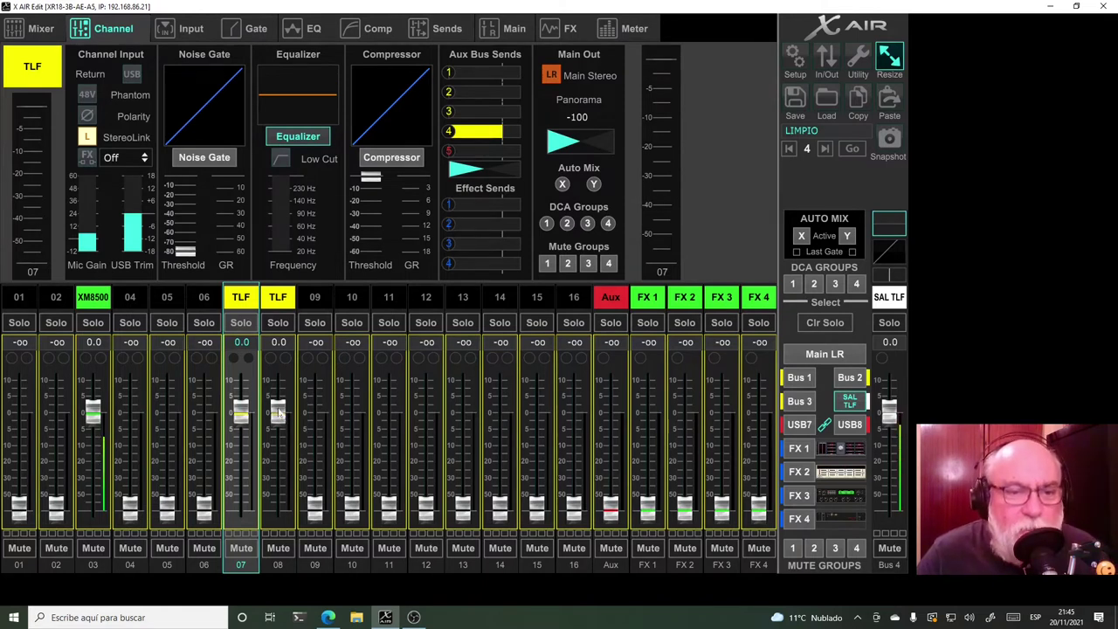
left_click_drag(277, 410, 274, 547)
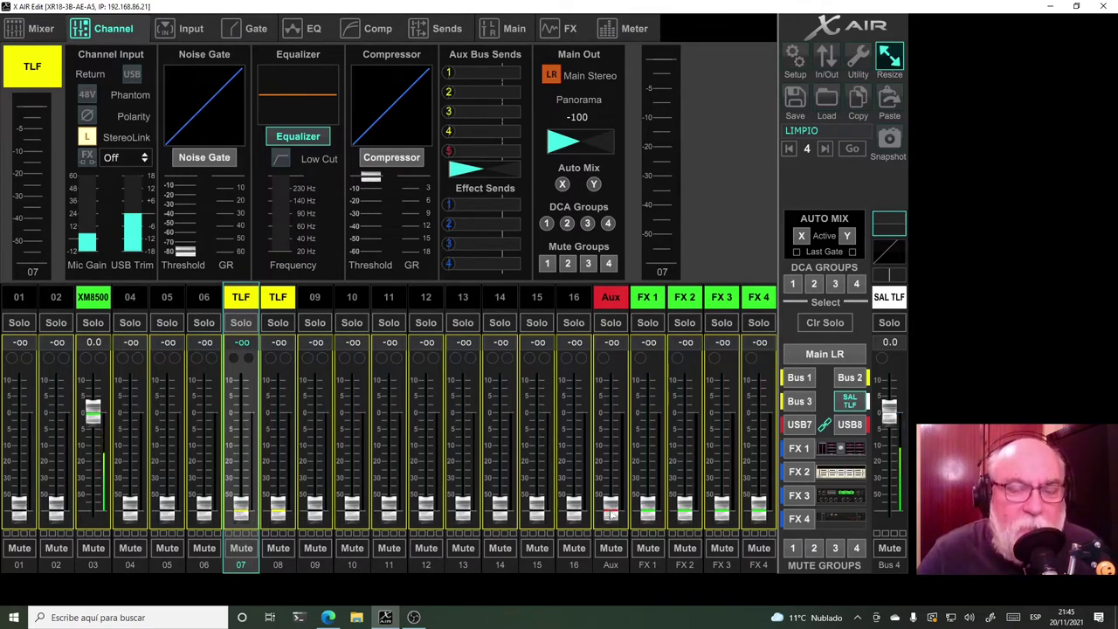
left_click_drag(612, 514, 617, 416)
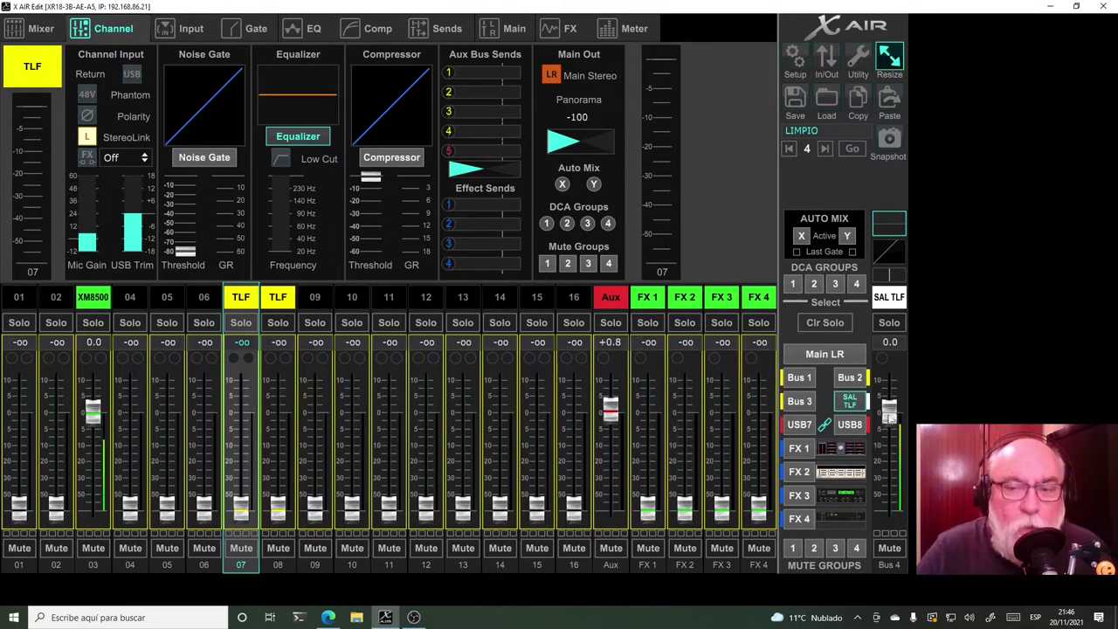
Lower the SAL TLF bus master fader to about -8.1 dB
left_click_drag(889, 411, 893, 444)
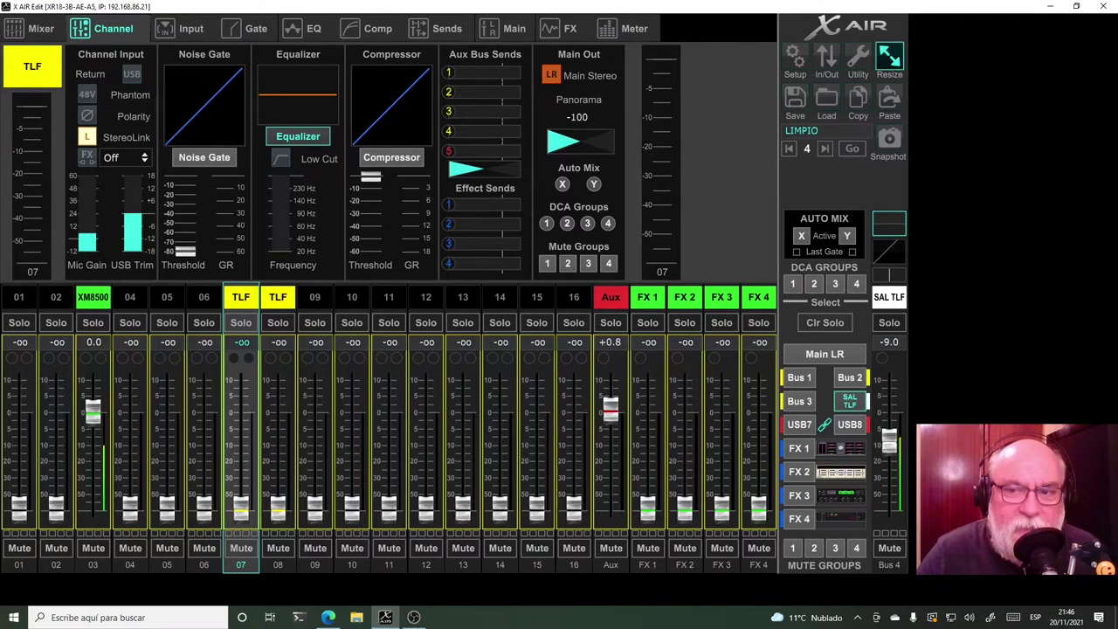
mouse_move(895, 447)
left_mouse_down()
mouse_move(891, 435)
mouse_move(890, 446)
left_mouse_up()
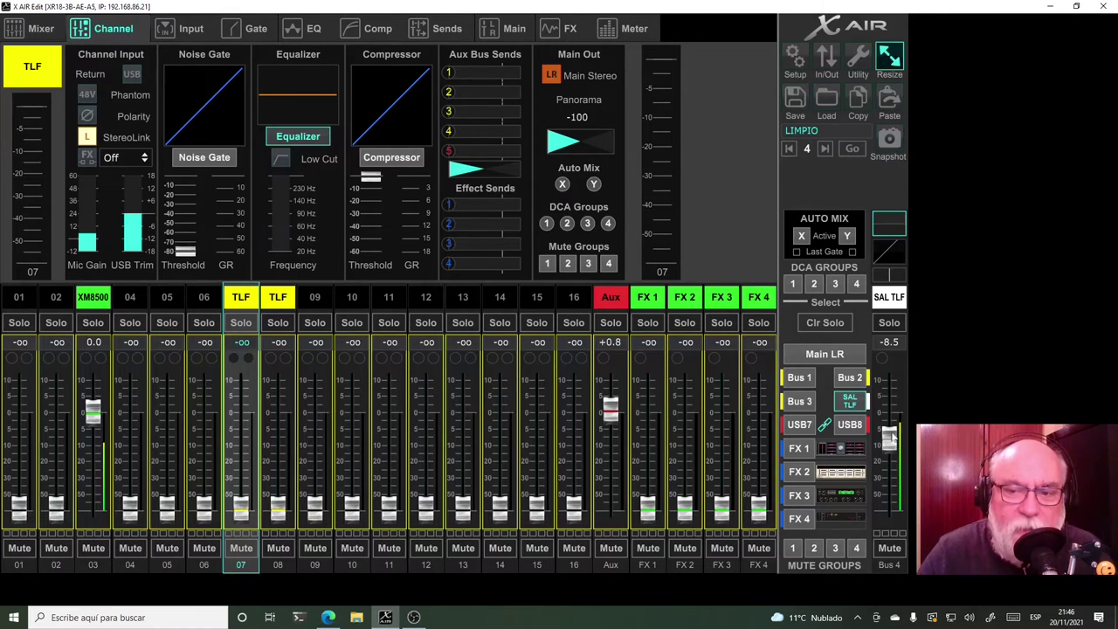
left_click_drag(892, 436, 890, 437)
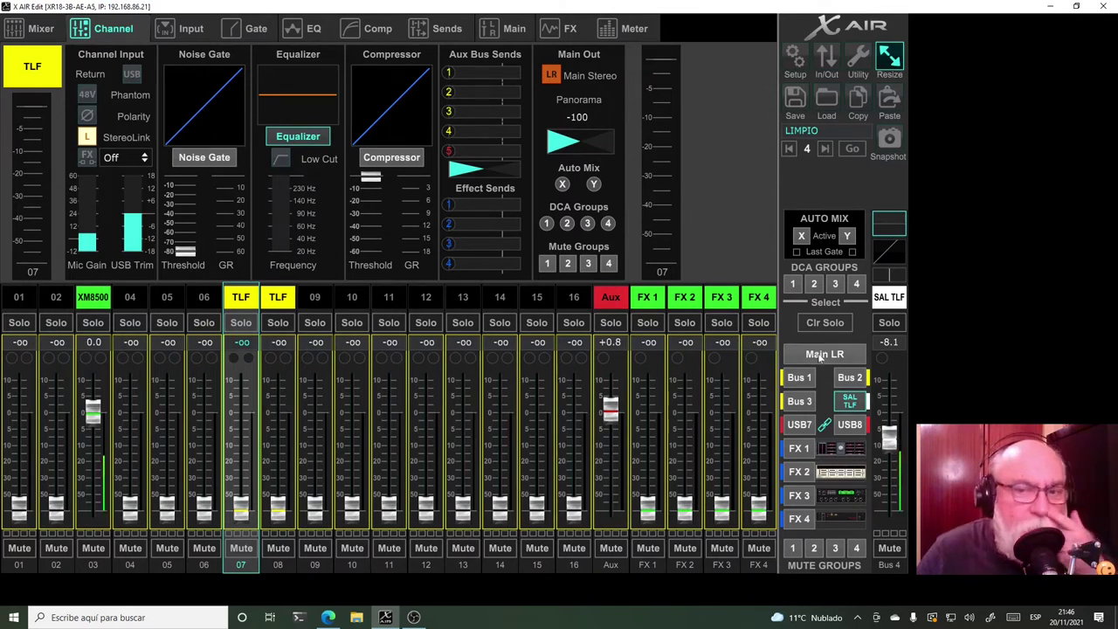
In the USB7 mix, leave the Aux fader at minimum and set the linked TLF faders to exactly 0 dB
left_click(799, 424)
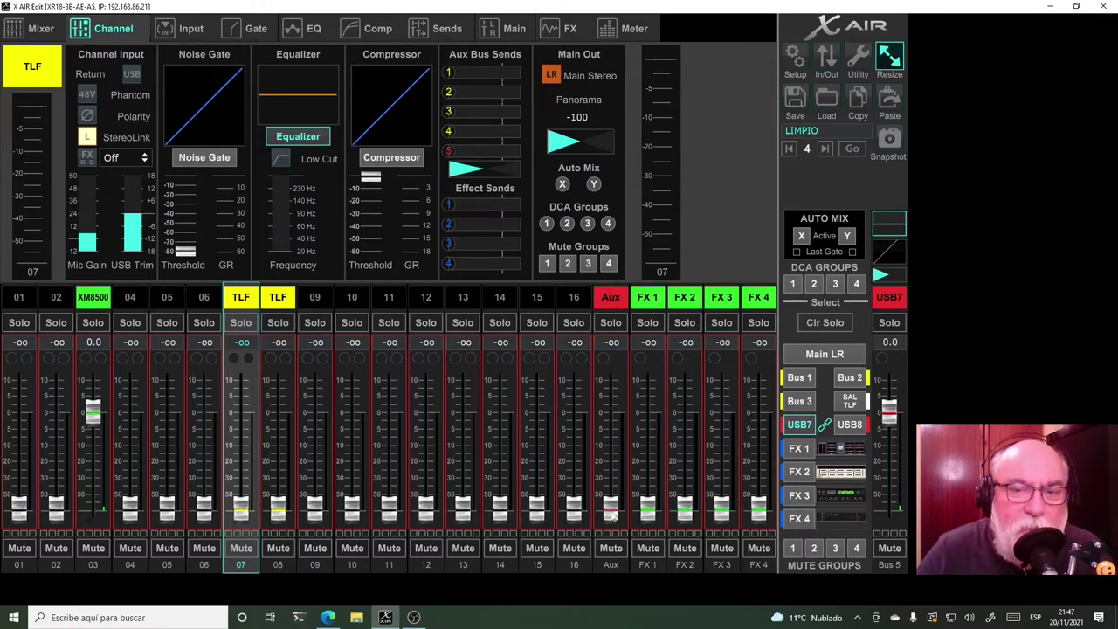
left_click_drag(613, 516, 617, 426)
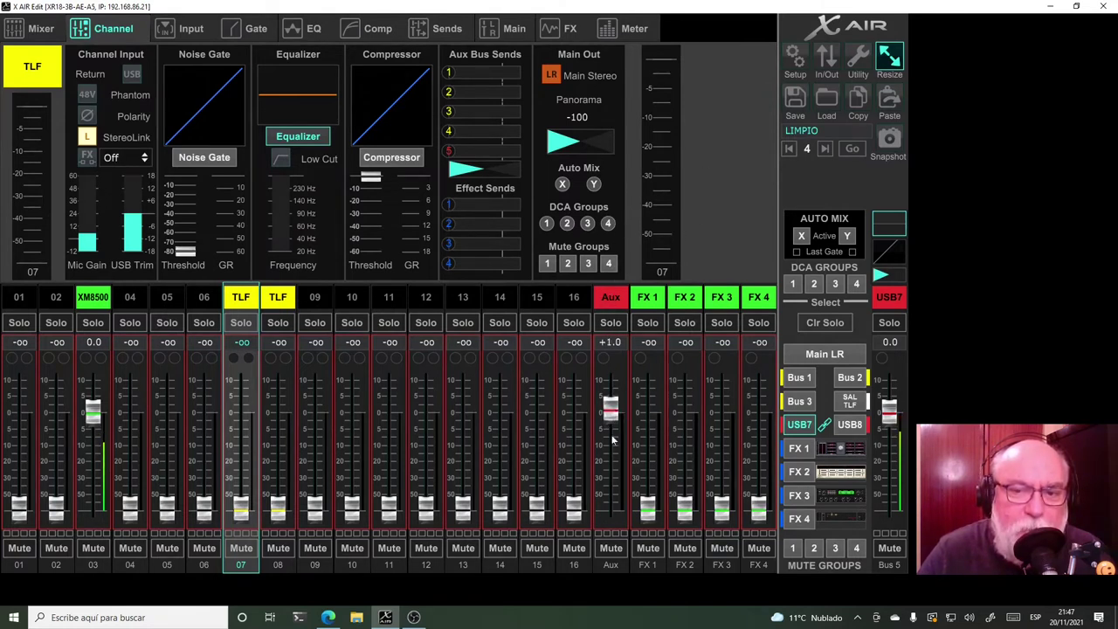
left_click_drag(611, 407, 611, 524)
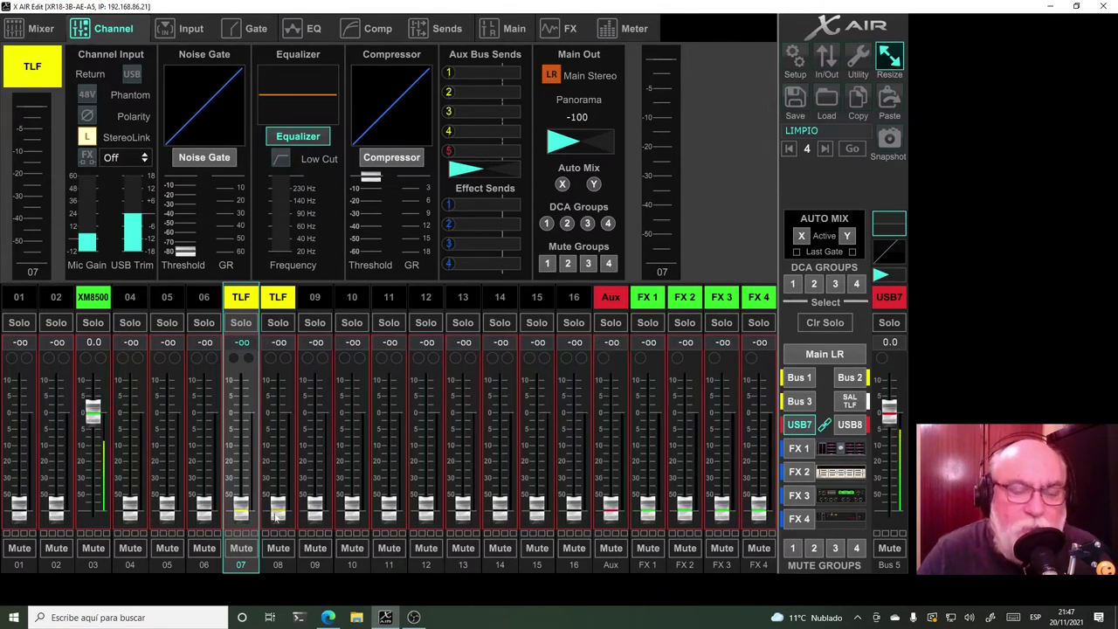
left_click_drag(276, 514, 273, 418)
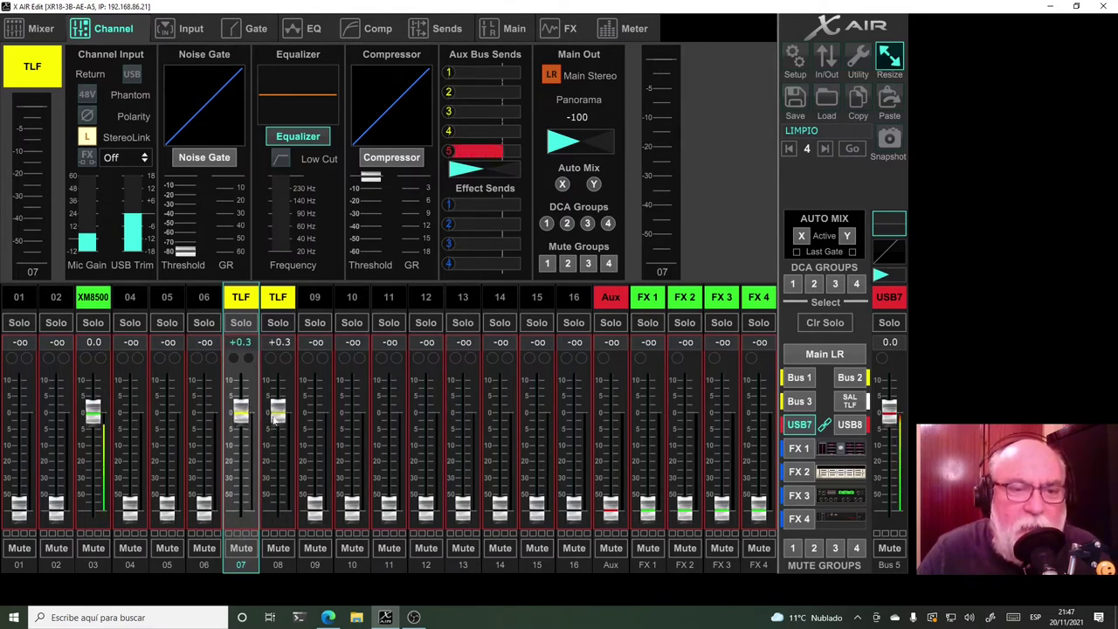
left_click(279, 341)
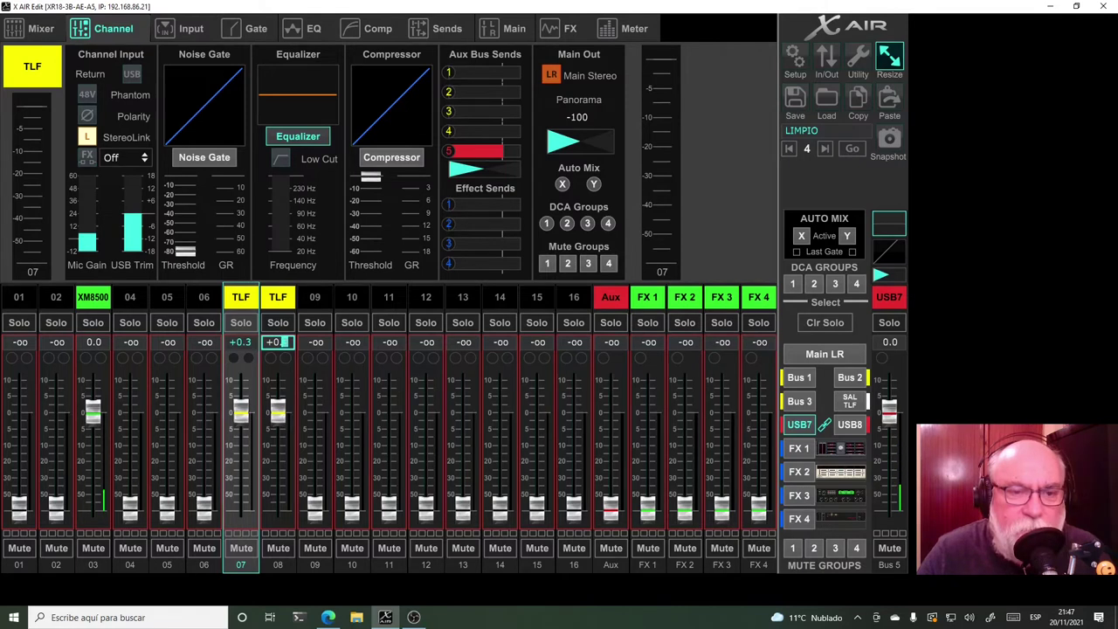
double_click(278, 341)
type("0")
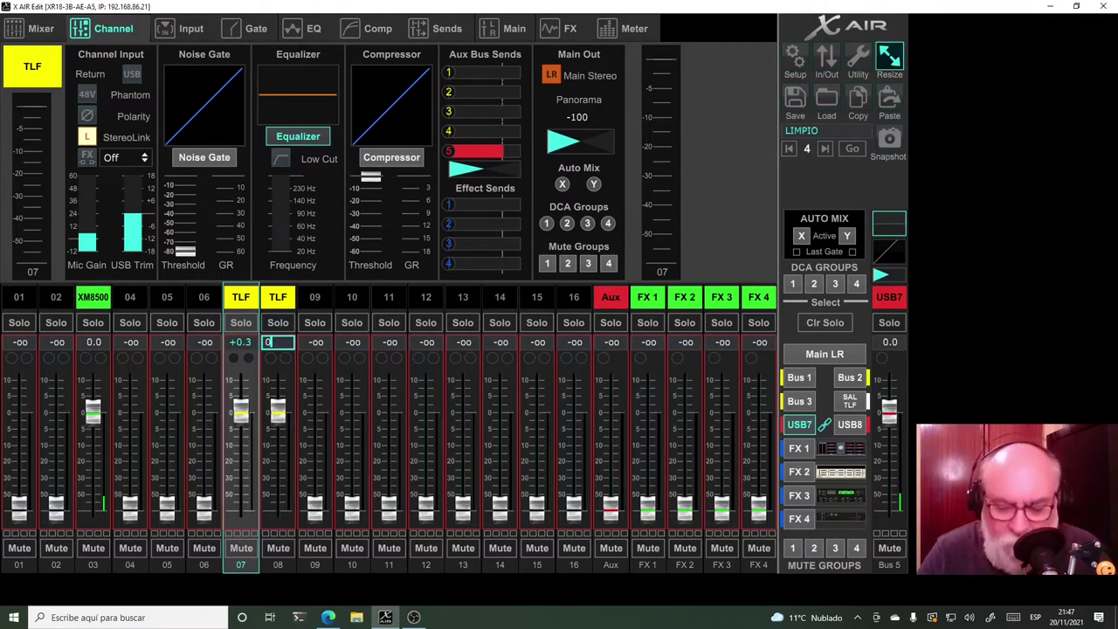
key("Return")
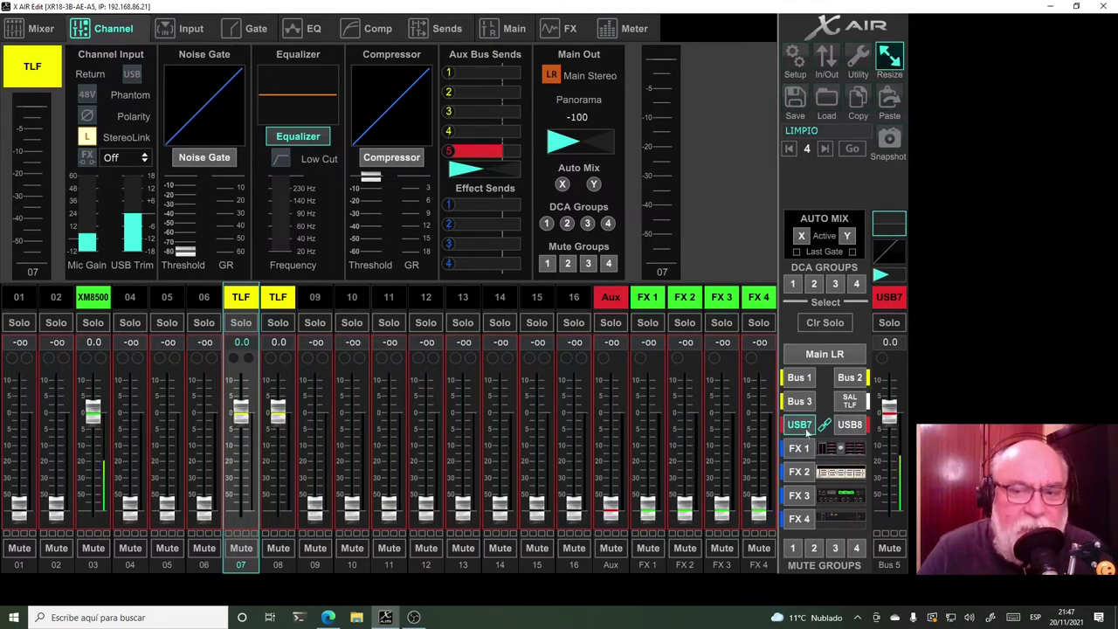
Compare the TLF and Aux fader levels in the SAL TLF and USB8 mixes, finishing on the Main LR mix
left_click(854, 405)
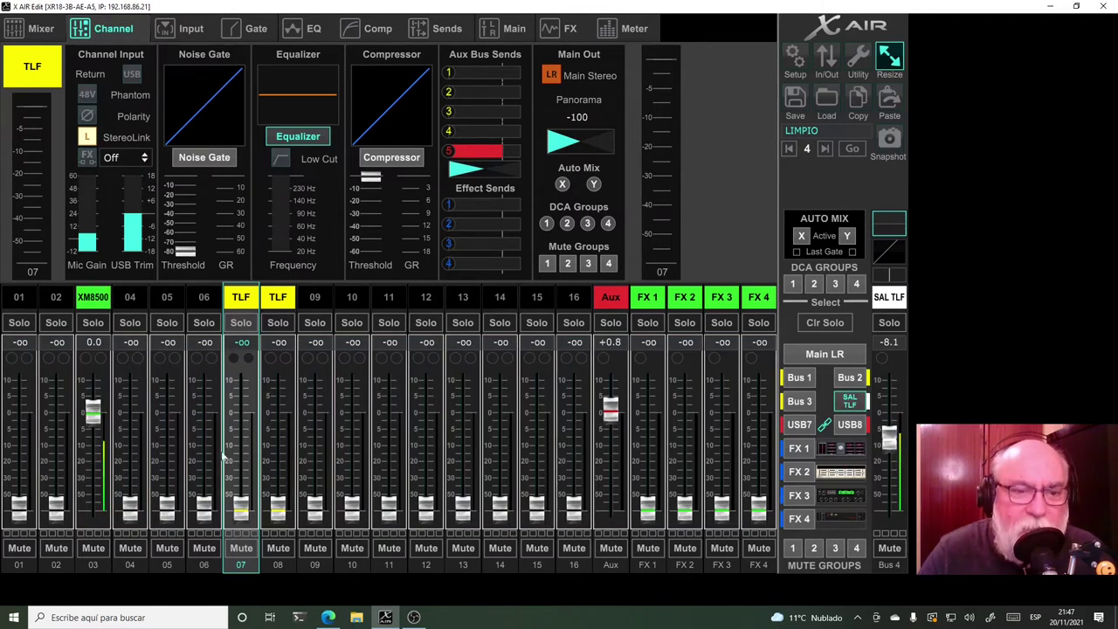
left_click(854, 425)
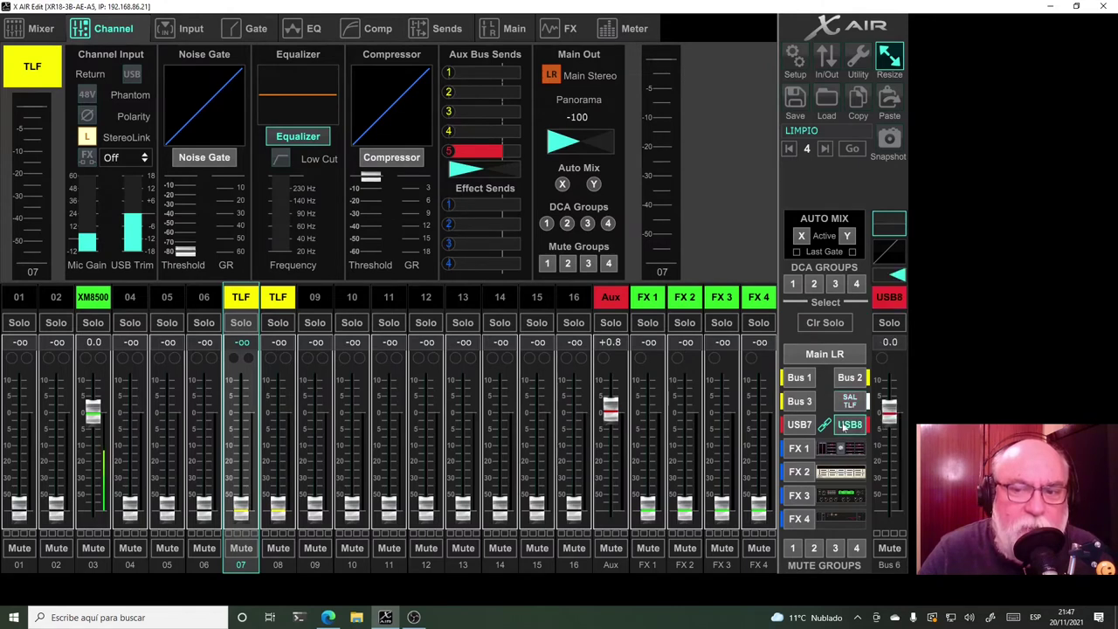
left_click(850, 402)
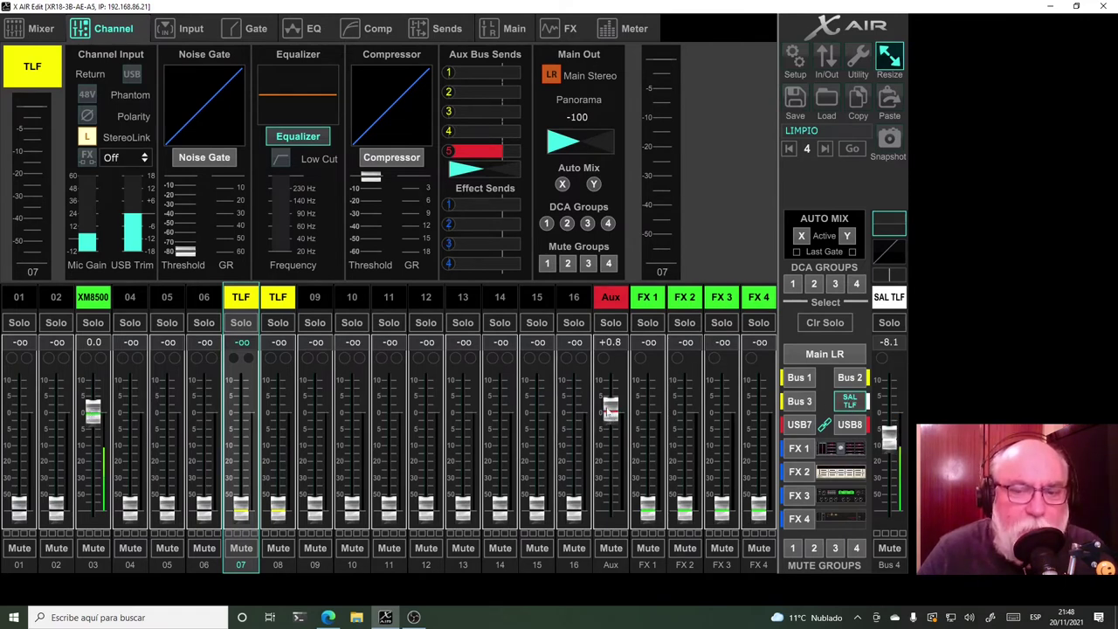
left_click(845, 426)
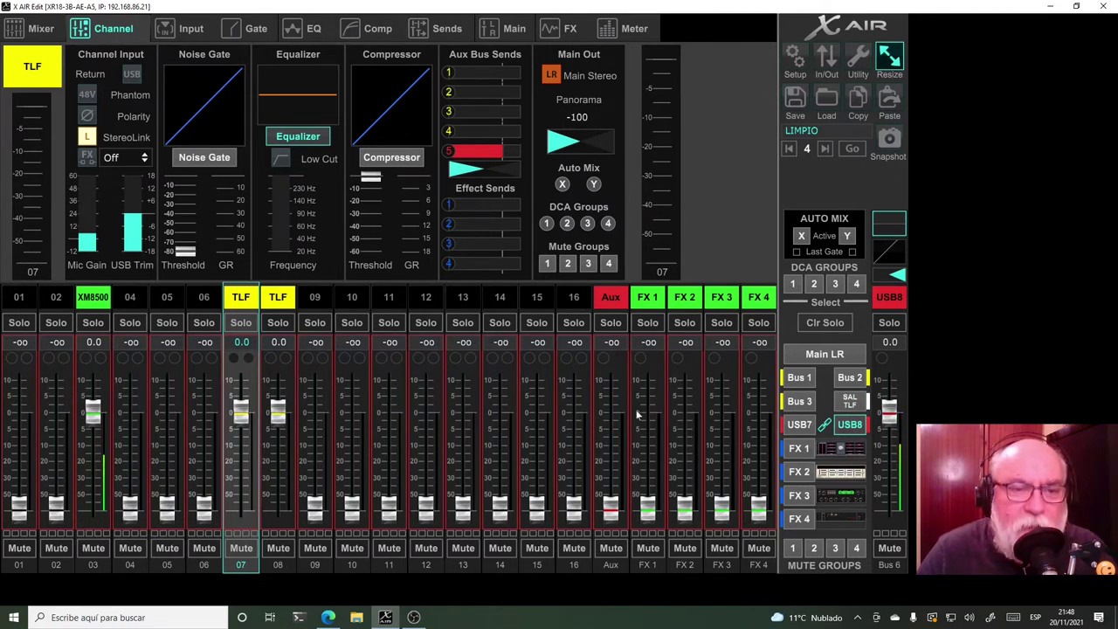
left_click(815, 357)
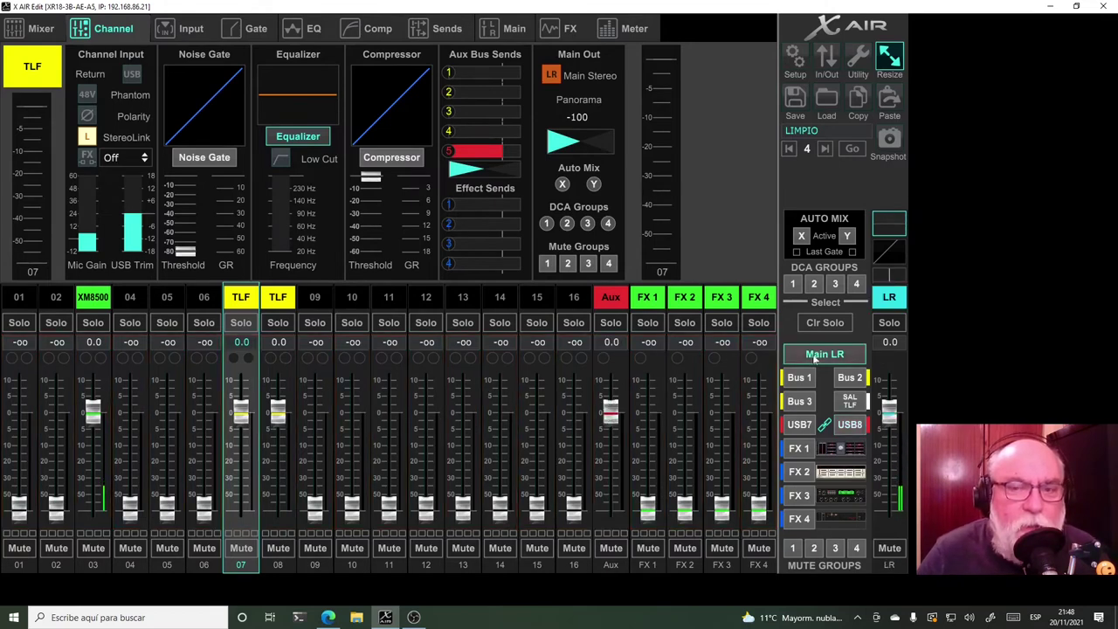